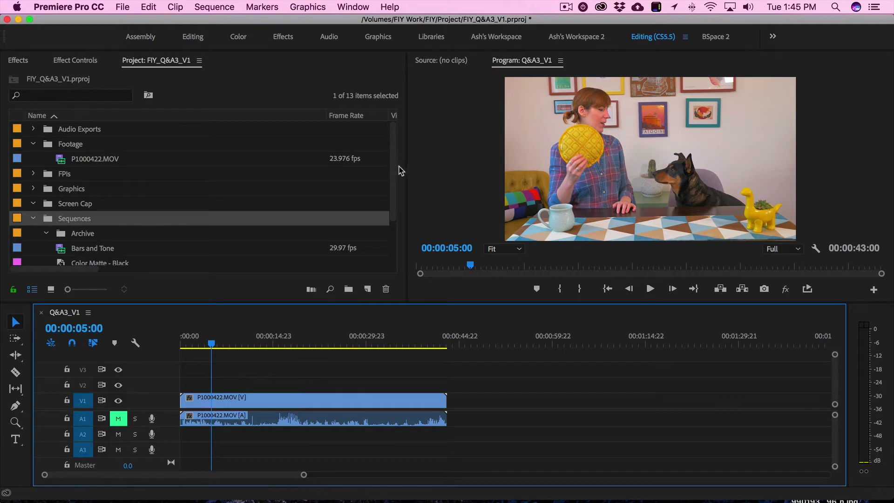
Step: Create an adjustment layer with the default video settings and place it on track V2 above the full P1000422.MOV clip
drag(393, 166, 393, 208)
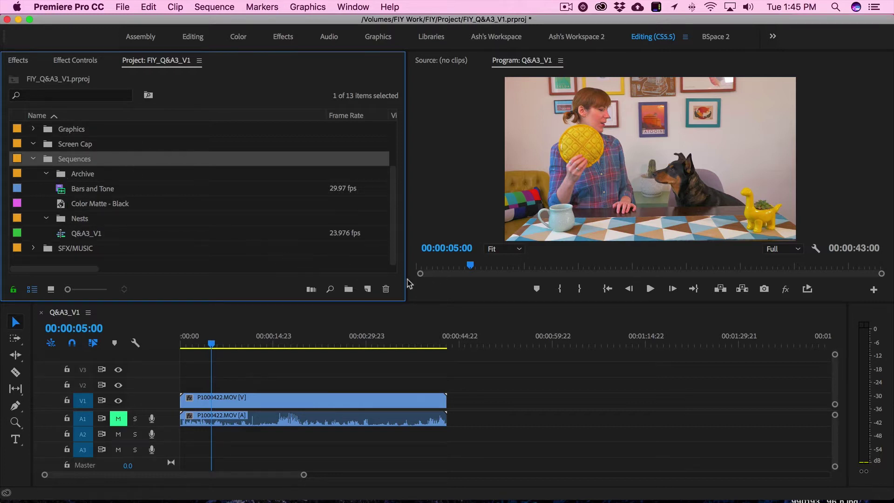
click(368, 290)
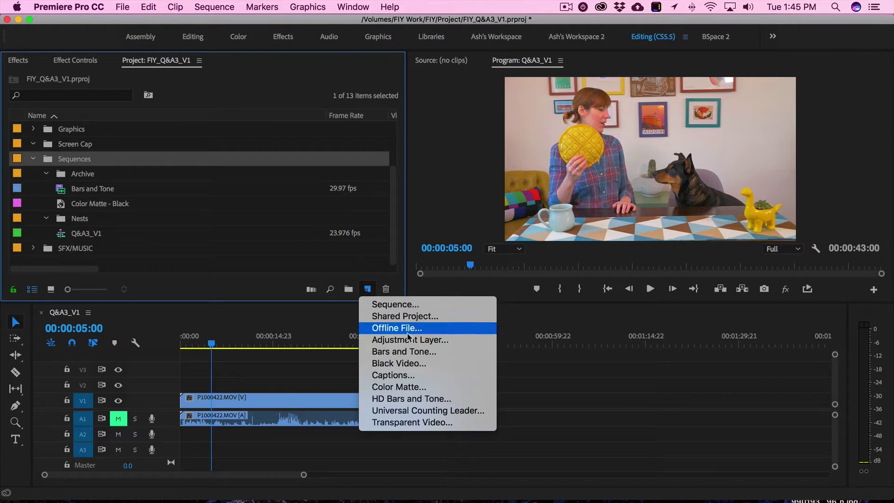
click(452, 341)
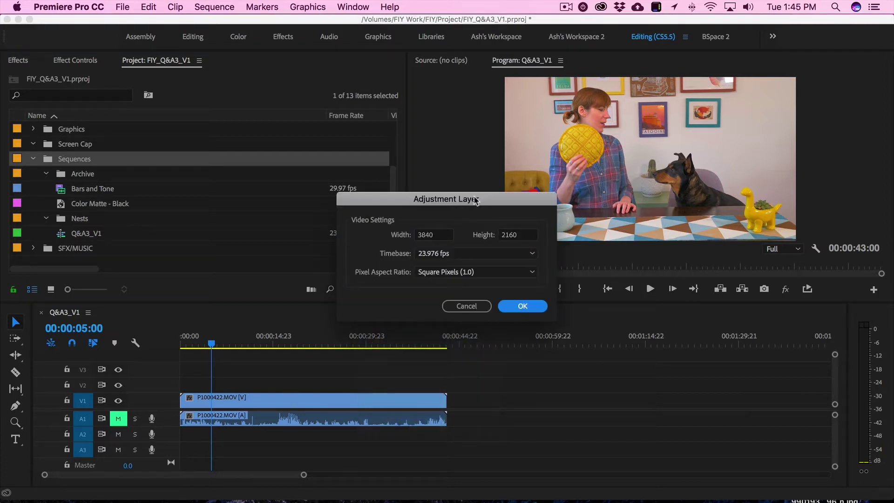
click(535, 307)
drag(63, 178, 449, 380)
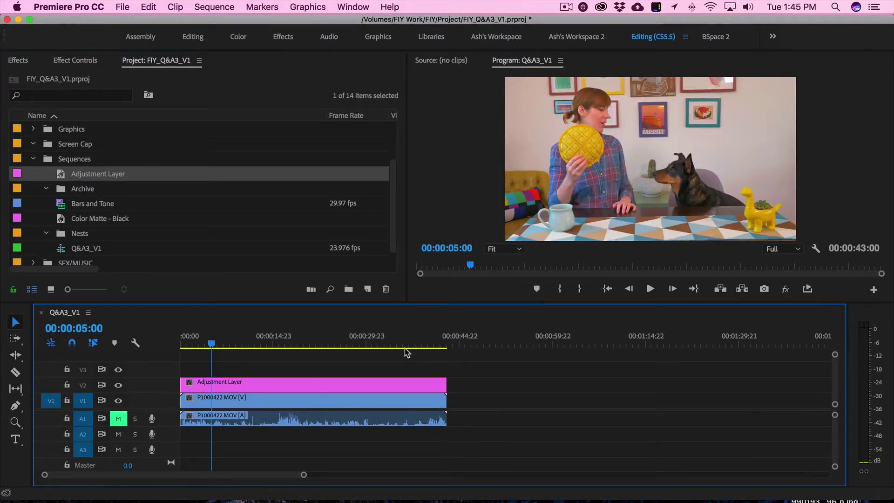
click(330, 385)
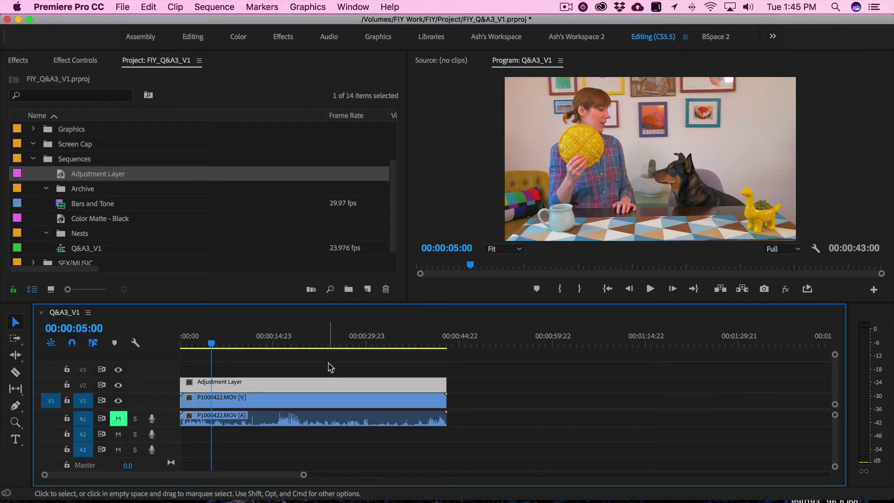
click(328, 365)
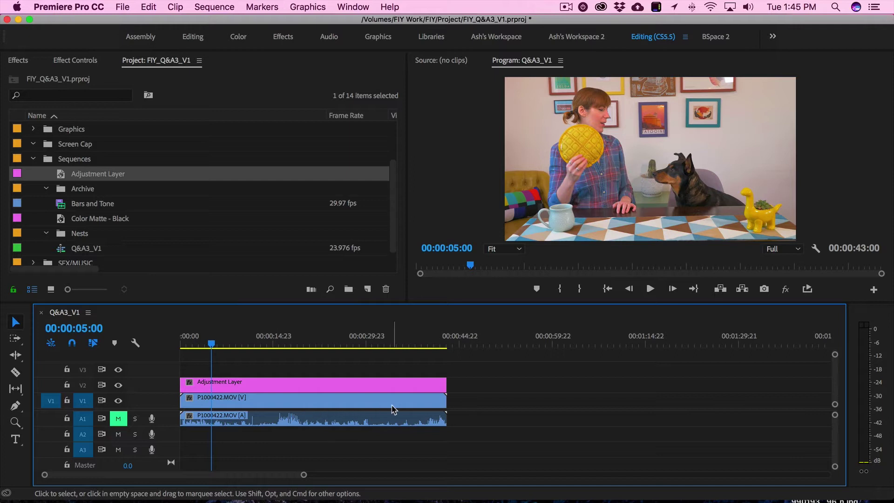
click(244, 382)
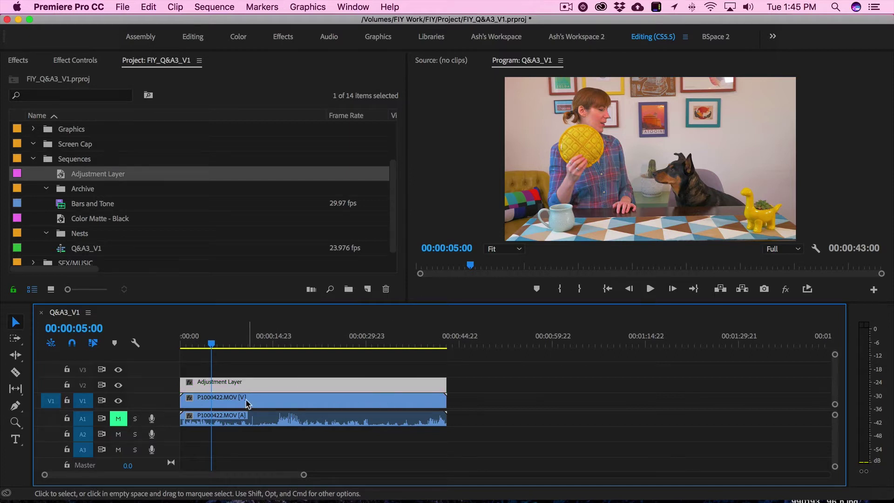
click(245, 401)
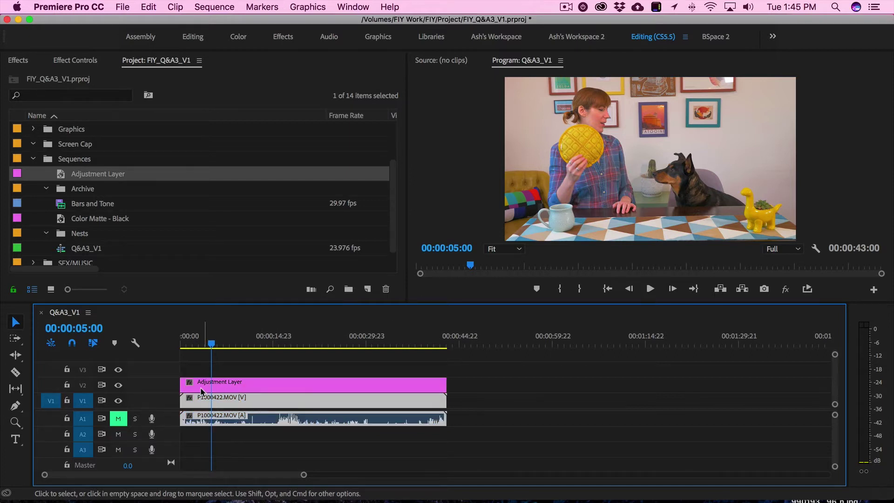
click(275, 381)
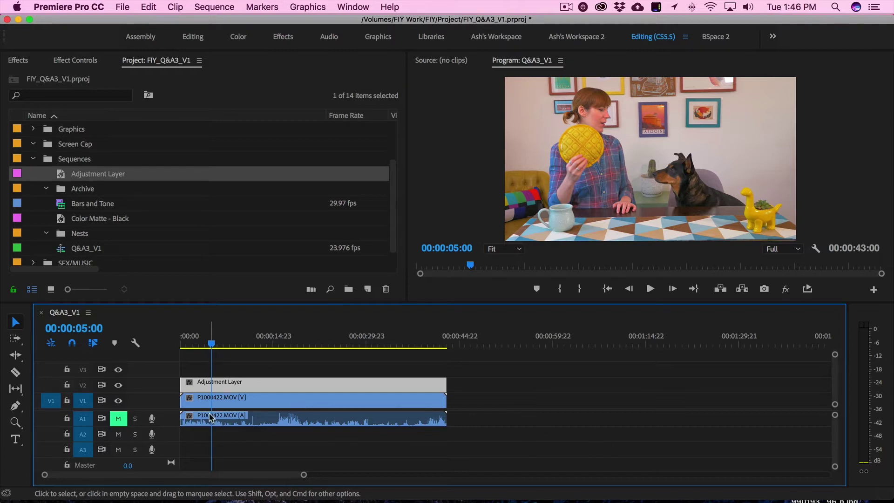
click(409, 363)
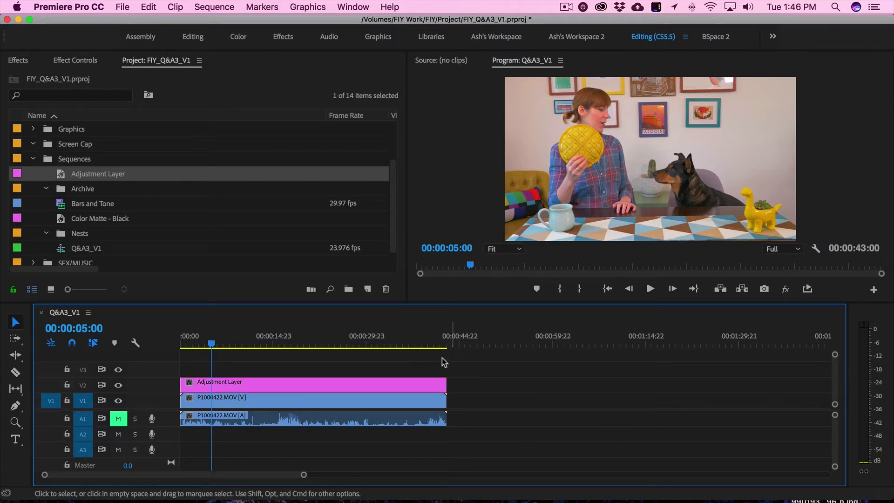
click(273, 384)
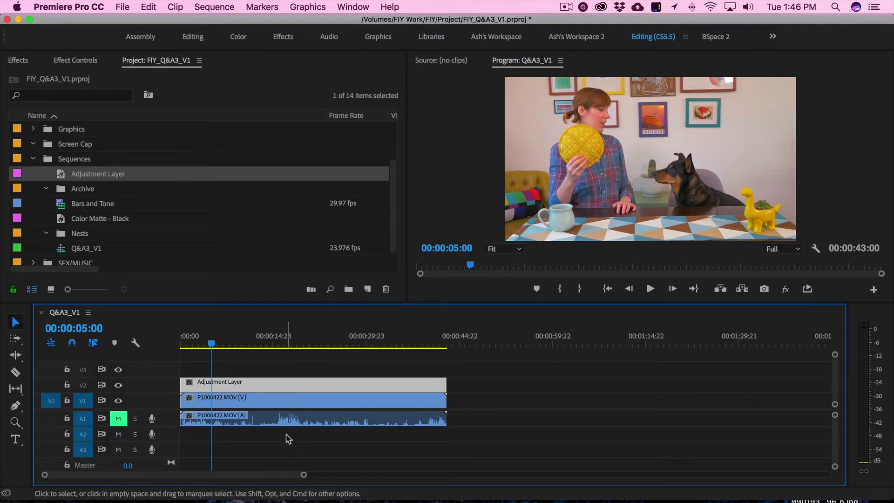
click(288, 360)
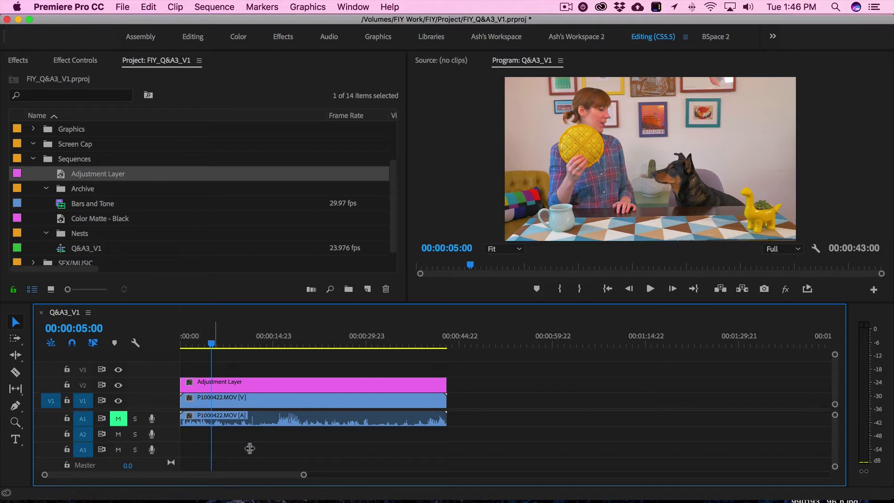
click(278, 384)
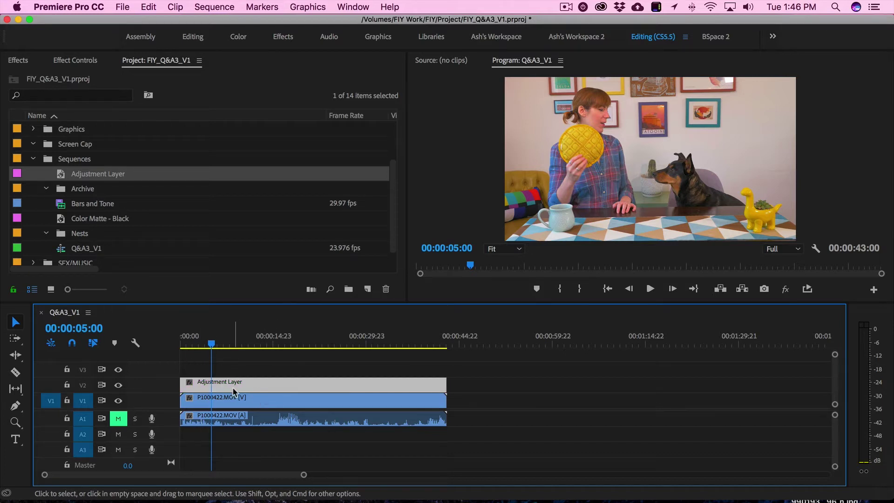
click(249, 396)
click(254, 386)
click(289, 379)
click(288, 379)
click(289, 376)
drag(272, 371, 250, 393)
click(258, 392)
click(211, 402)
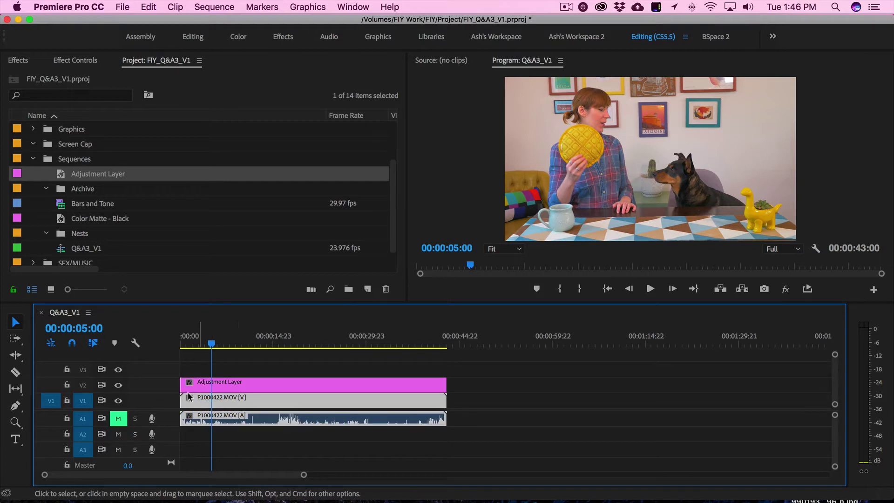
click(239, 386)
click(234, 405)
click(247, 384)
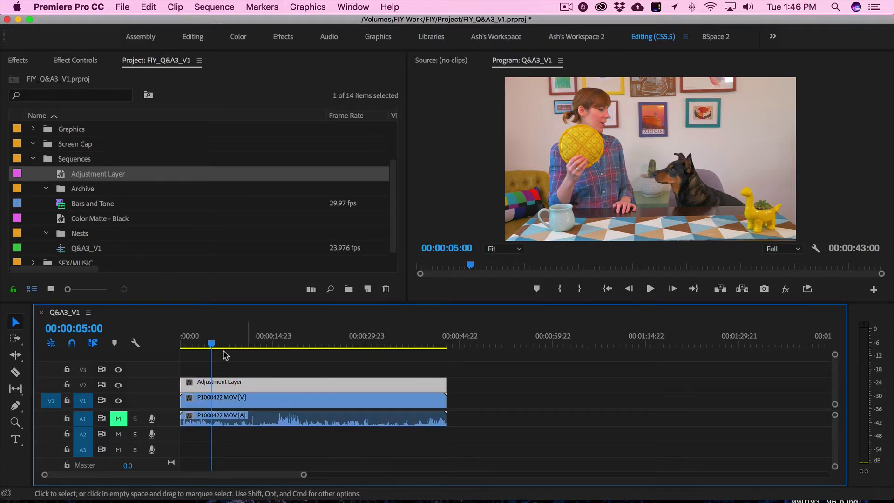
click(274, 373)
click(275, 381)
click(274, 373)
Step: Apply the Lumetri Color effect from the Fav bin to the adjustment layer on V2
click(272, 381)
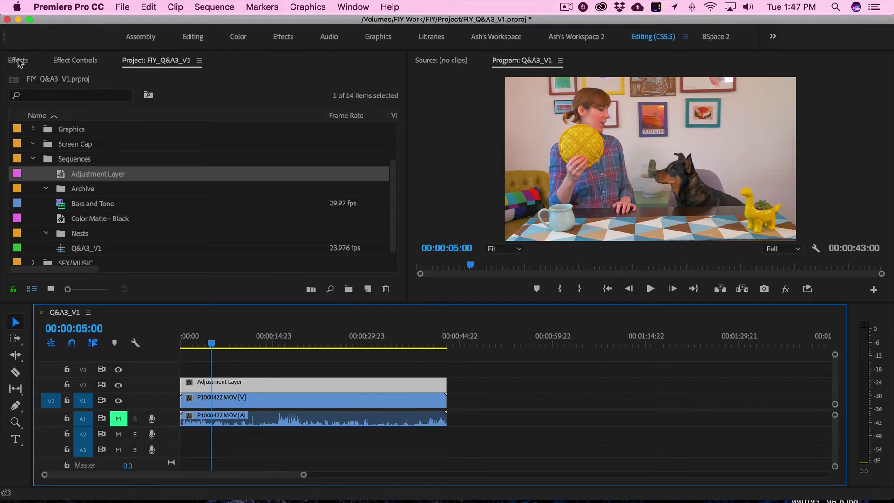
click(18, 60)
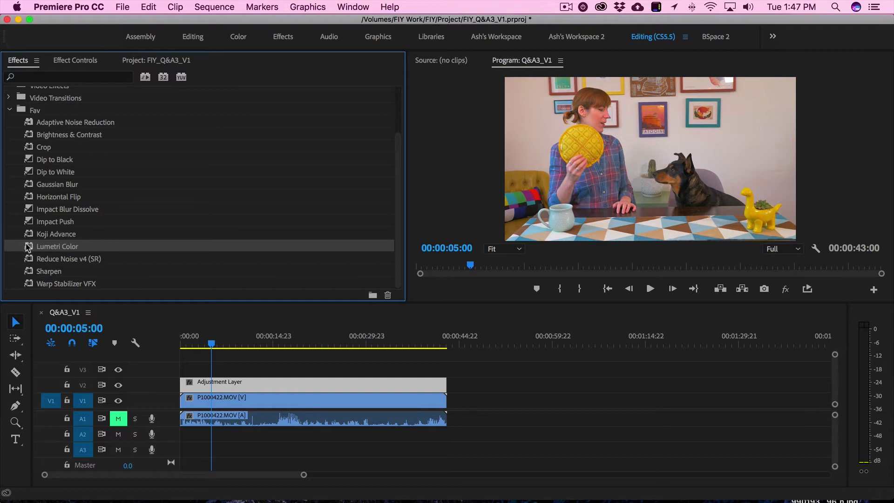
drag(29, 248, 255, 389)
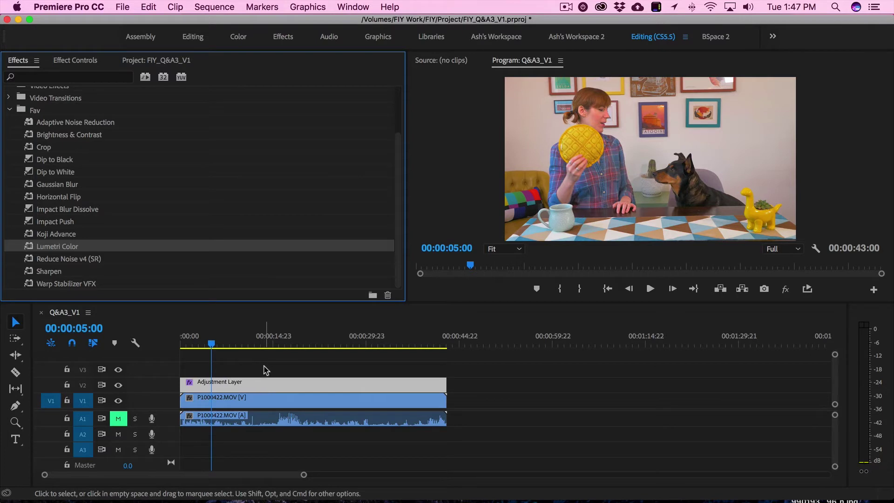
Step: Examine the adjustment layer's Lumetri Color settings under Basic Correction and Creative, collapsing each section after viewing it
click(71, 61)
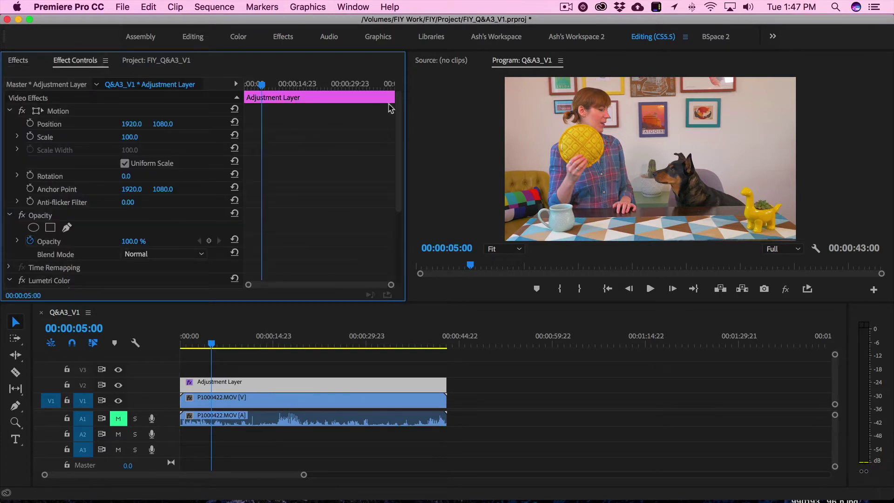
drag(398, 107, 397, 177)
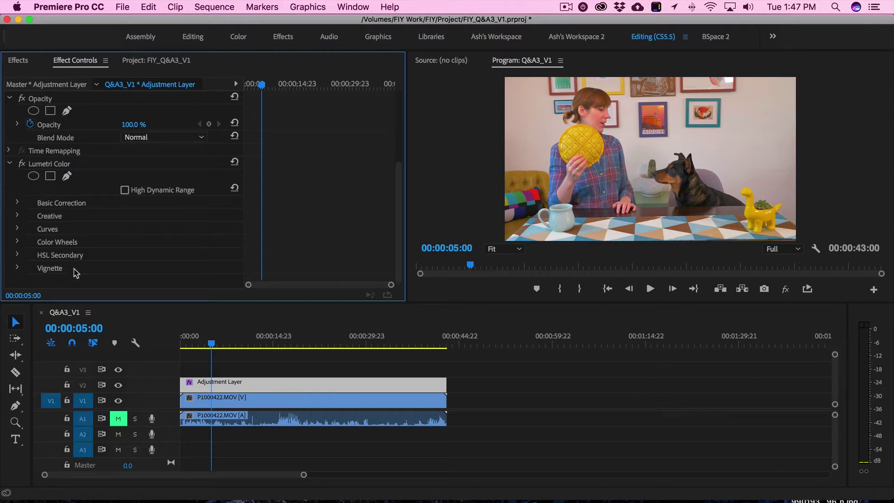
click(18, 203)
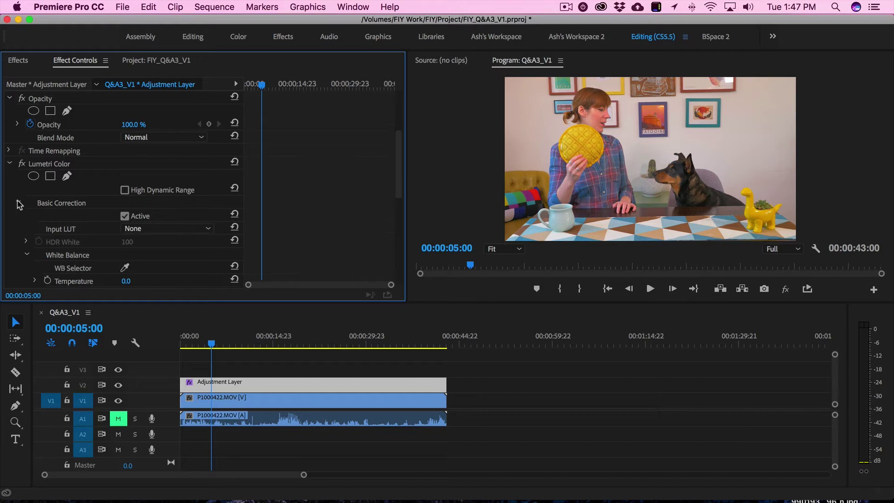
scroll(19, 210, down, 4)
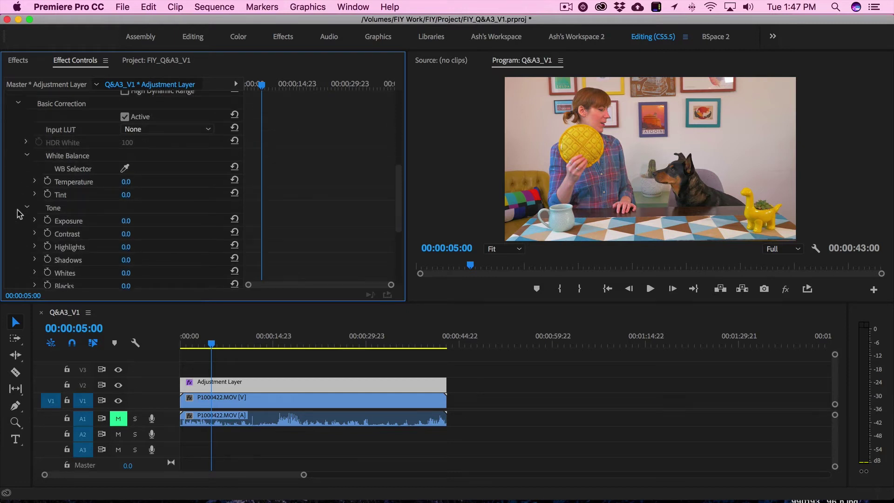
scroll(18, 214, down, 2)
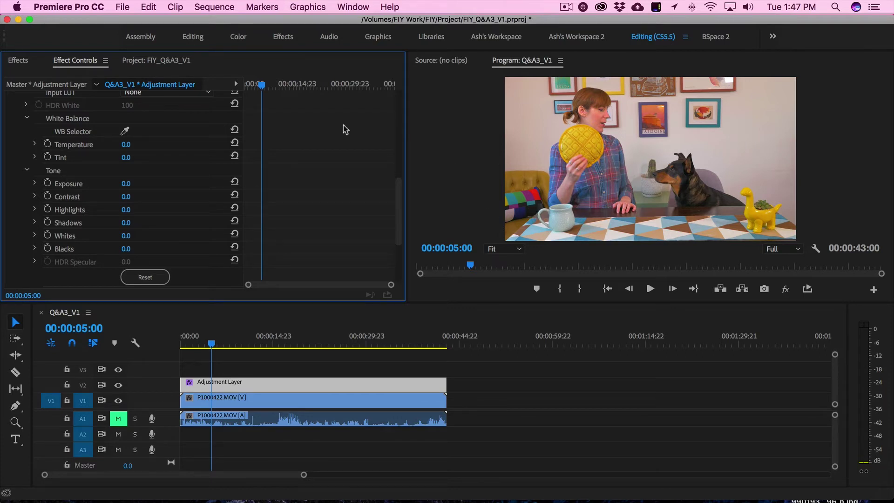
scroll(21, 198, up, 5)
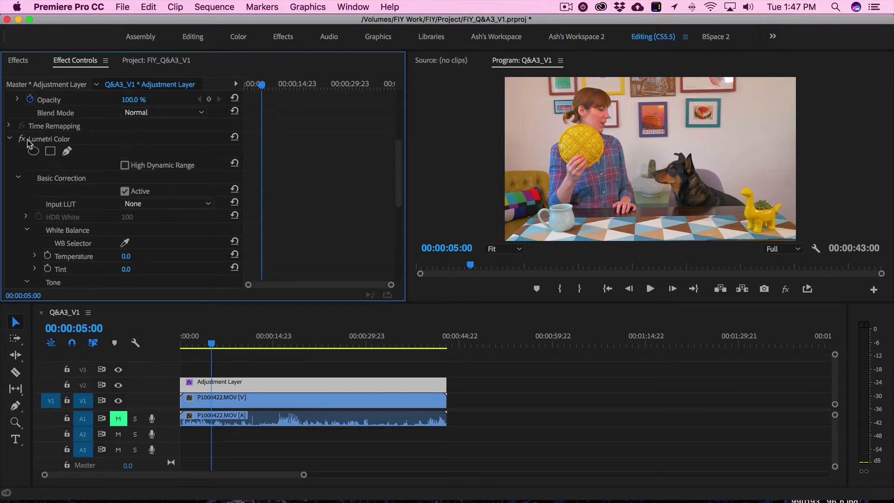
click(18, 177)
click(17, 216)
scroll(17, 215, down, 4)
scroll(19, 219, down, 1)
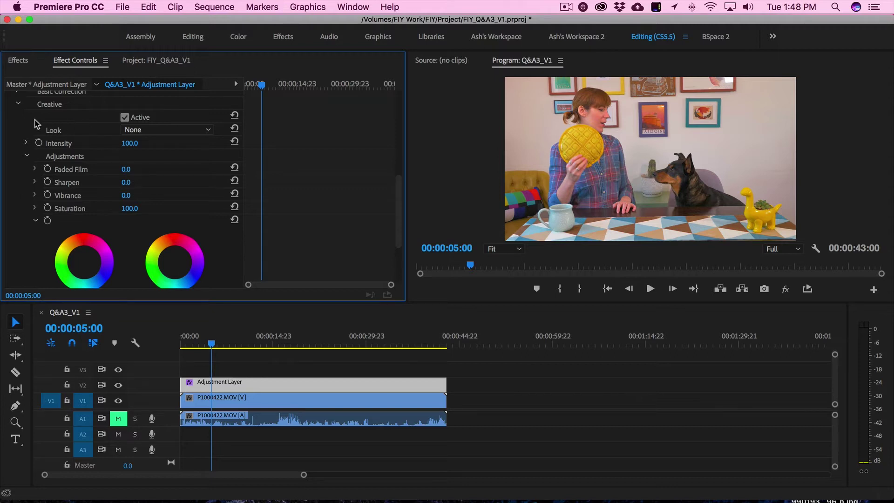
click(19, 104)
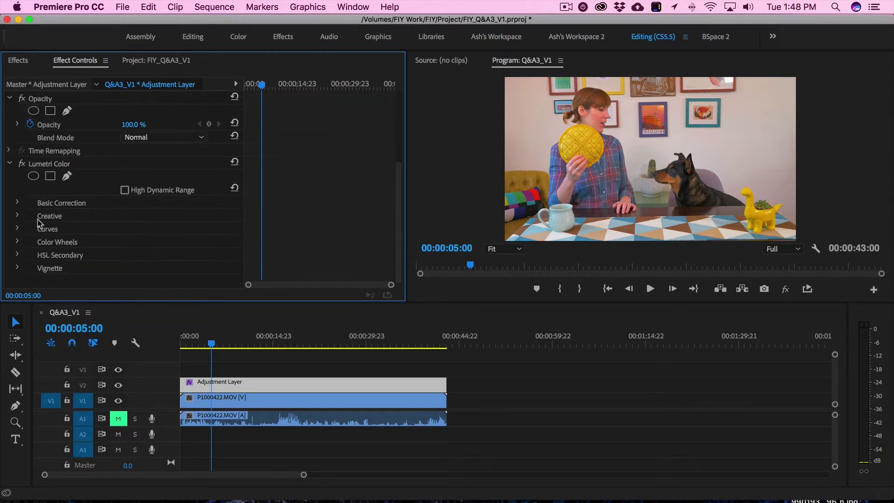
Step: Review the Curves and Color Wheels sections of the Lumetri Color effect, collapsing each one after viewing it
click(17, 229)
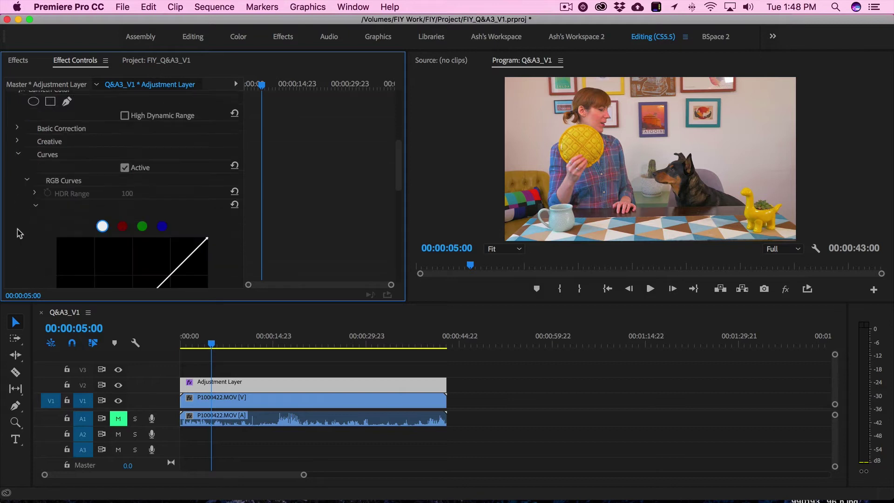
scroll(19, 233, down, 5)
scroll(18, 233, up, 5)
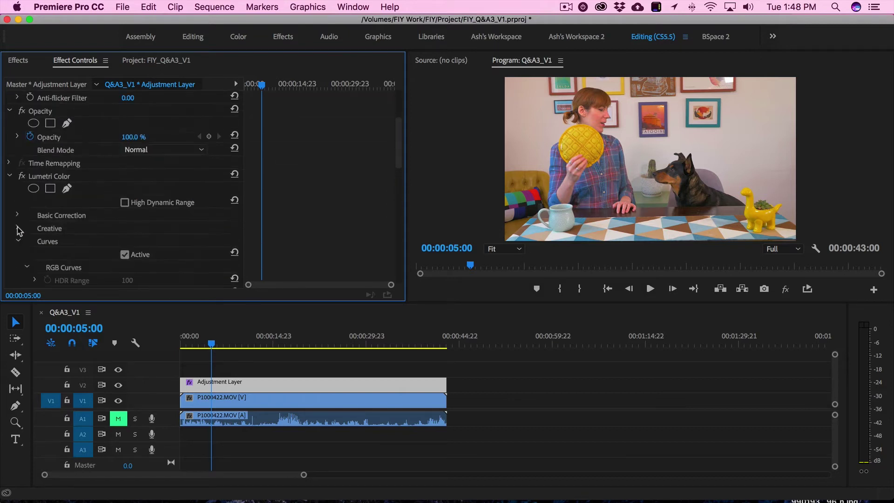
click(18, 241)
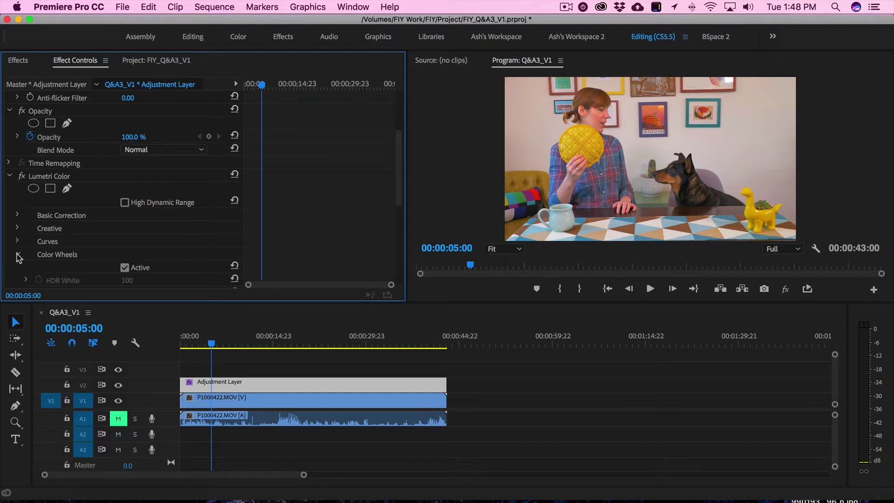
click(17, 254)
scroll(17, 253, down, 2)
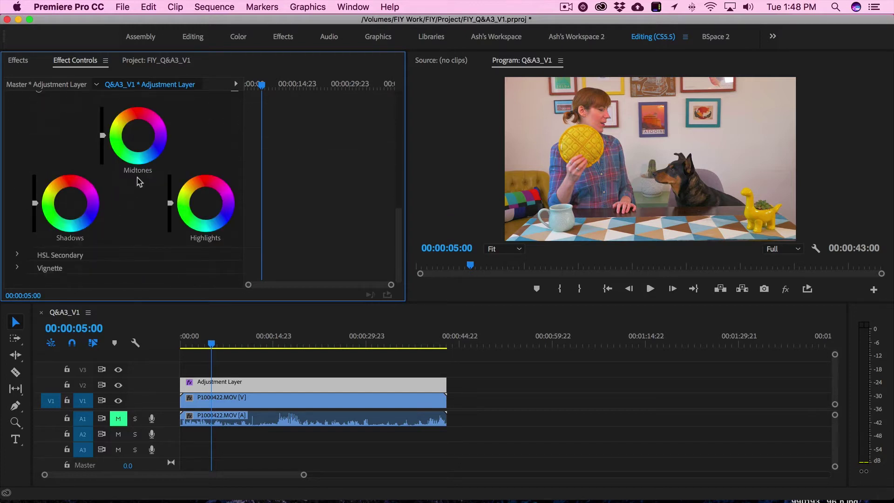
scroll(145, 247, up, 5)
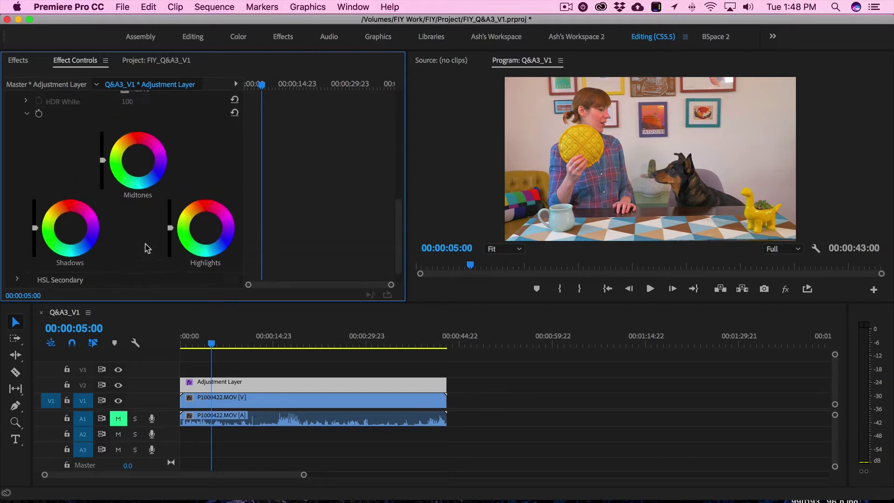
click(16, 248)
Step: Inspect the HSL Secondary controls of Lumetri Color, collapse them, and expand the Vignette settings
click(17, 254)
scroll(18, 254, down, 5)
scroll(18, 253, down, 8)
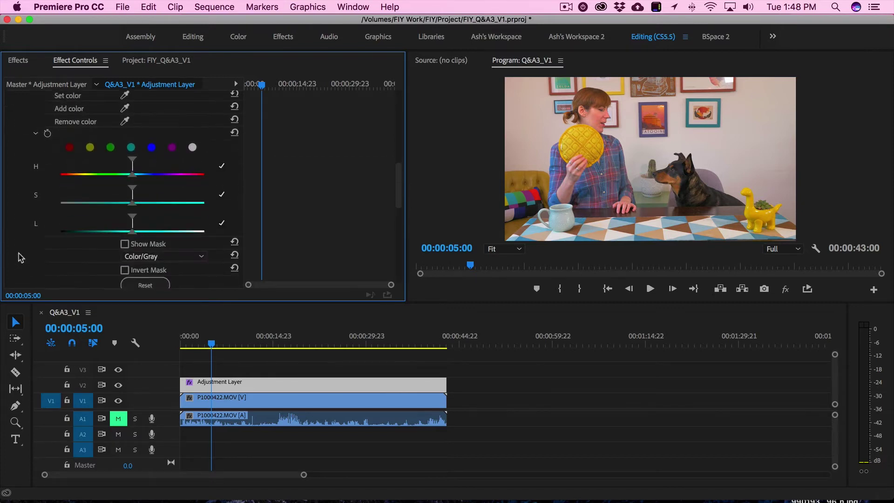
scroll(19, 253, up, 10)
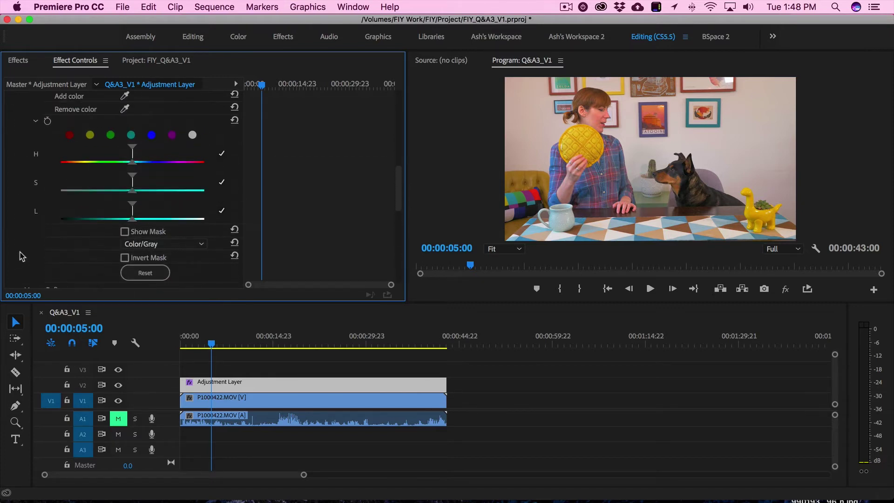
click(17, 186)
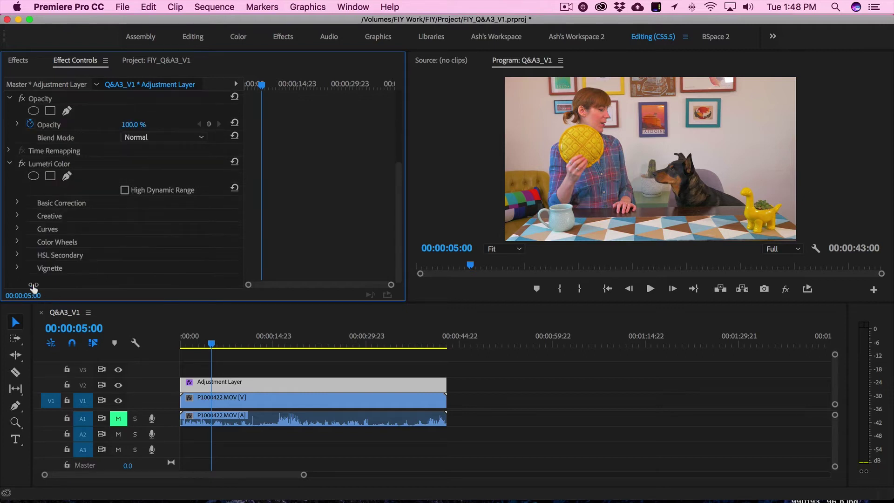
click(18, 268)
scroll(18, 271, down, 3)
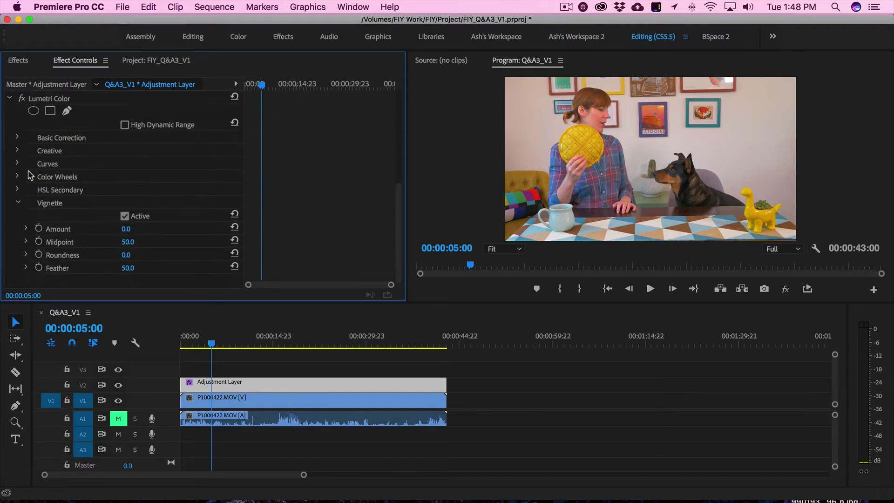
Step: Collapse the Vignette section and expand Basic Correction to examine its White Balance and Tone settings
click(18, 204)
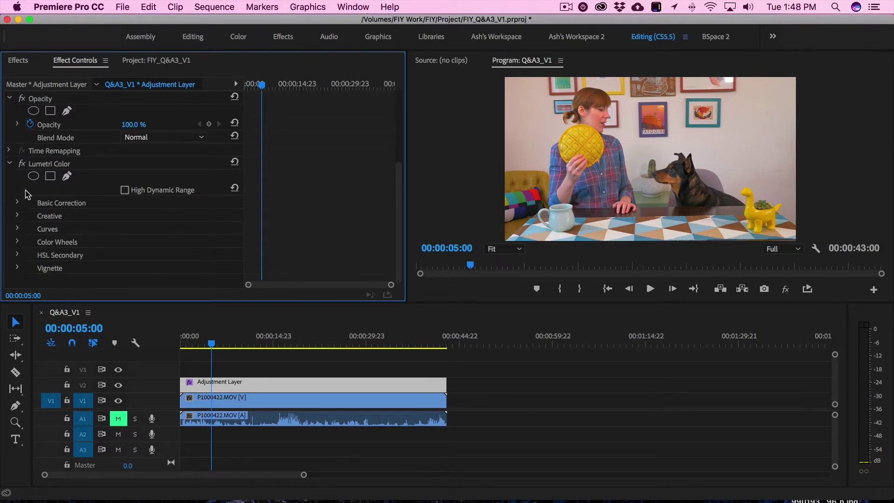
click(17, 203)
scroll(70, 190, down, 3)
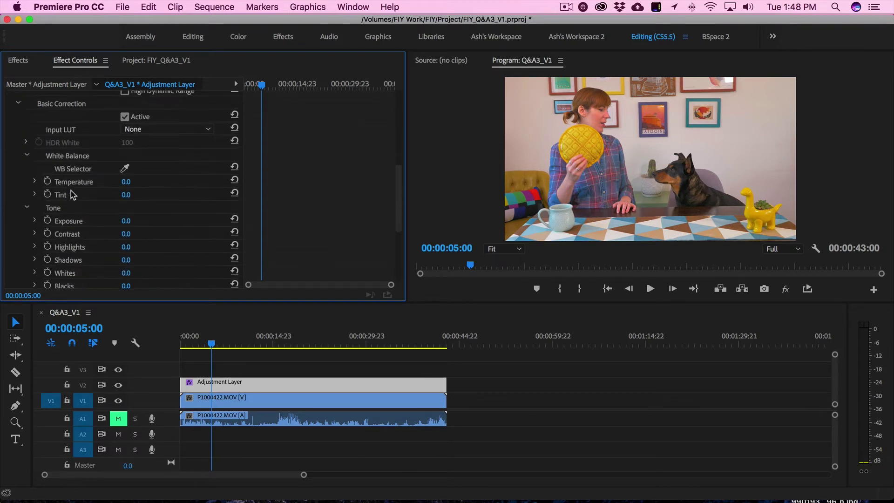
scroll(70, 191, up, 1)
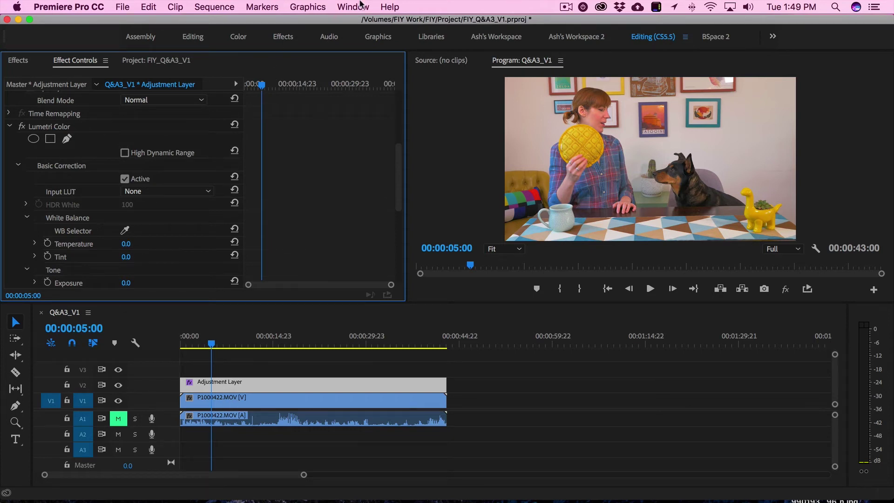
Step: Display the Lumetri Scopes for the sequence
click(354, 6)
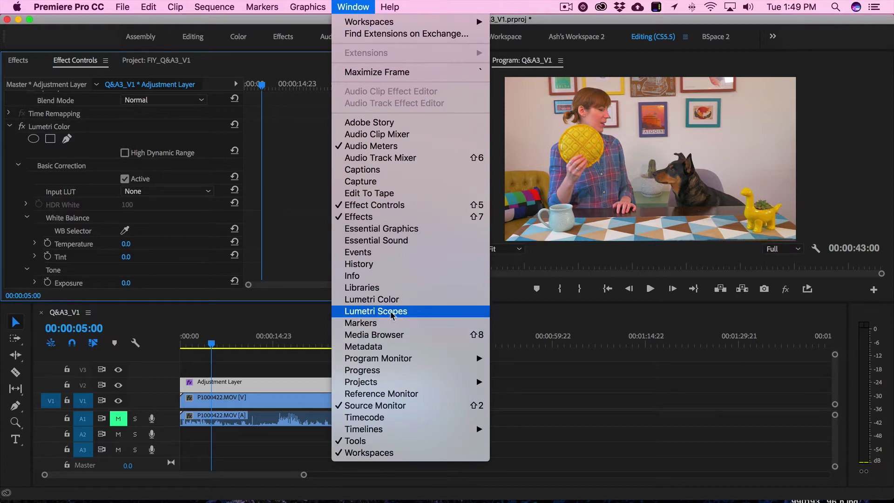
click(439, 316)
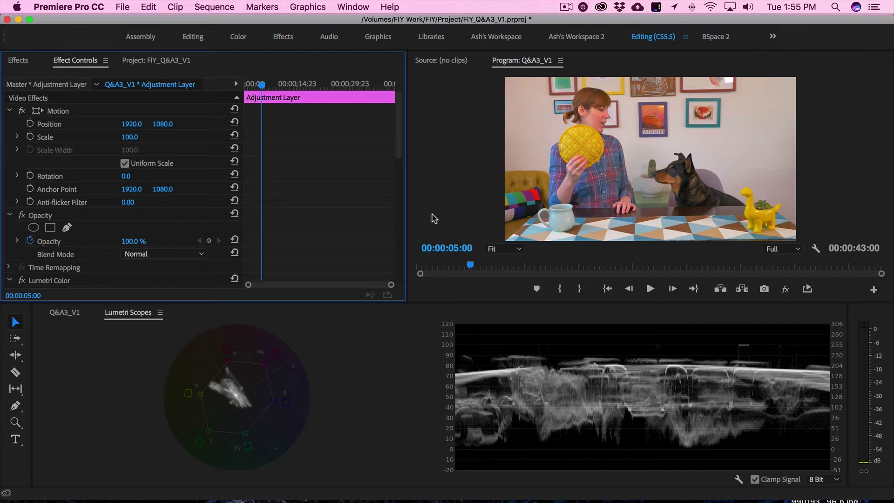
Step: Set the white balance by sampling the white wall behind the dog with the WB Selector
drag(399, 127, 389, 189)
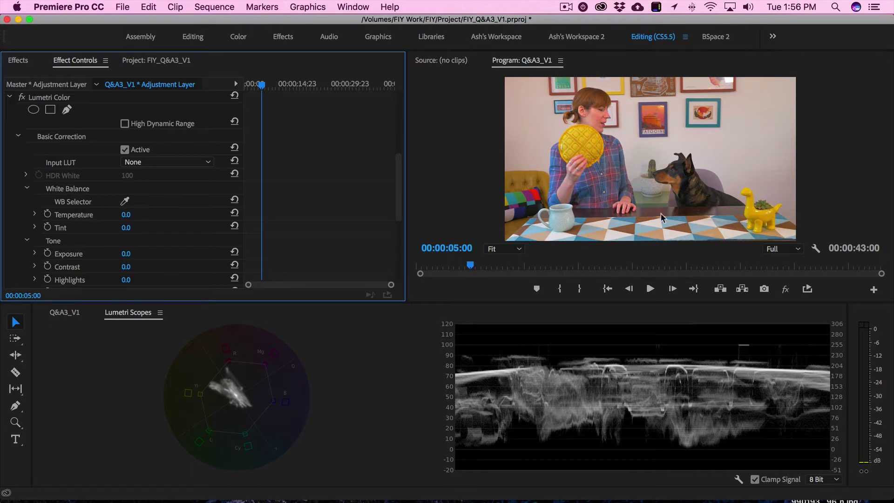
click(125, 201)
click(702, 142)
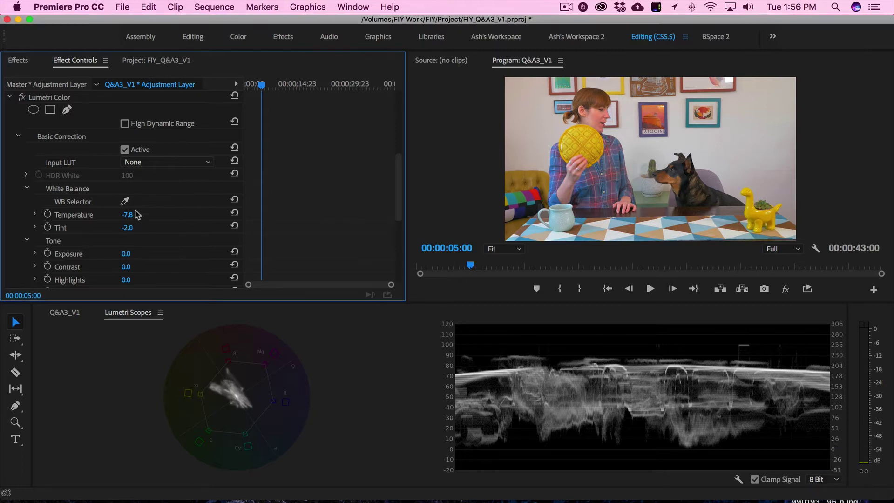
Step: Try an extreme warm Temperature of 99.2 and undo the change
drag(131, 219, 118, 219)
drag(128, 214, 138, 215)
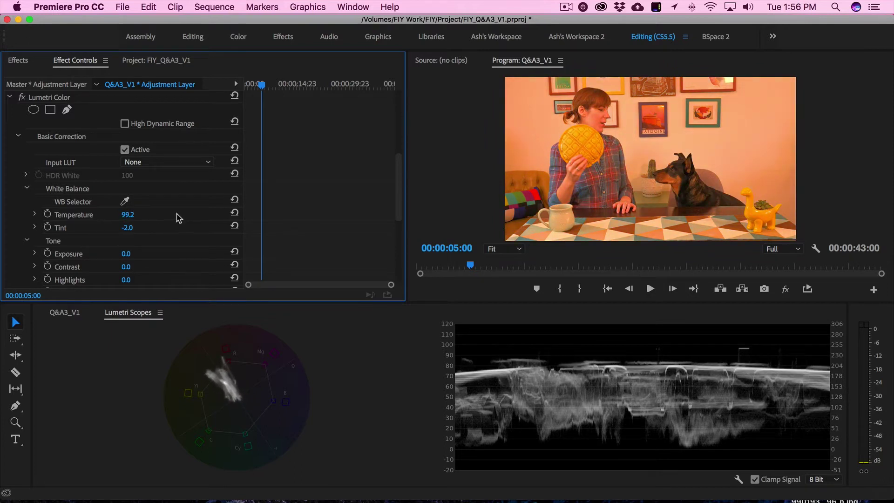
key(super+z)
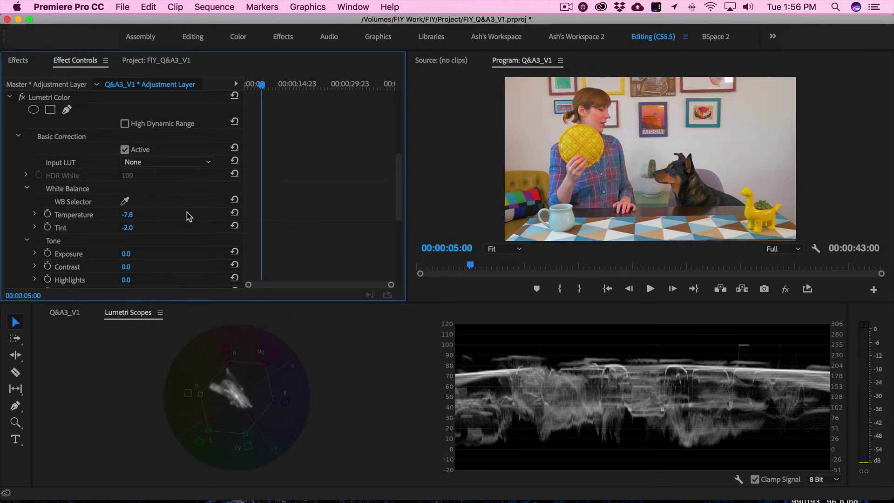
Step: Set the white balance Tint to -2
drag(129, 228, 129, 228)
click(129, 228)
text(-2)
key(Return)
Step: Try a Tone Exposure of -1.5, lower it to -1.6, and return it to 0
drag(398, 165, 393, 198)
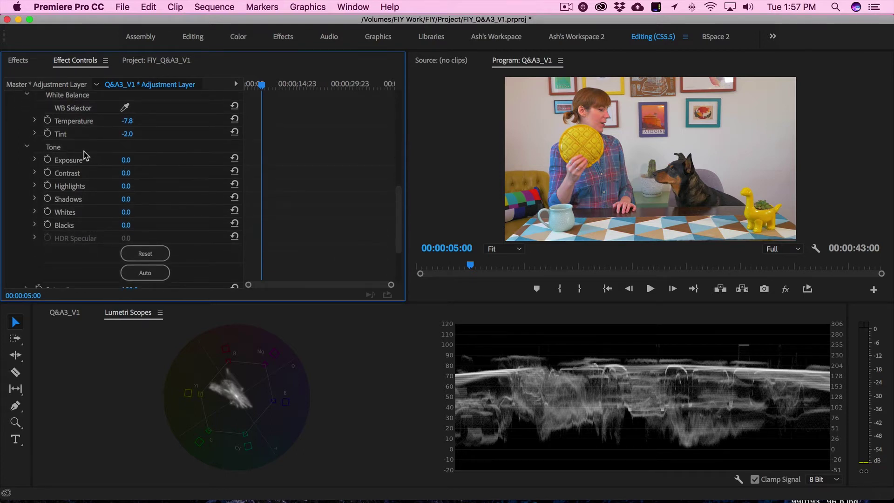
click(126, 160)
text(-1.5)
key(Return)
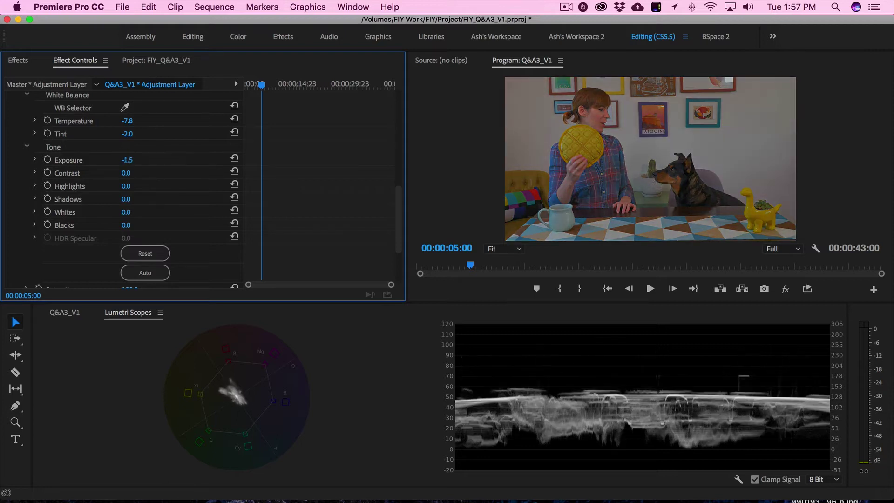
key(Down)
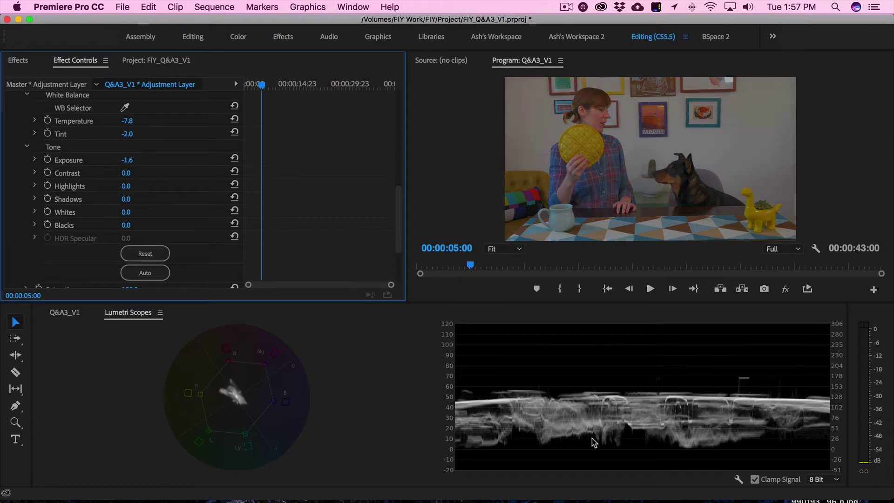
click(126, 161)
text(0)
key(Return)
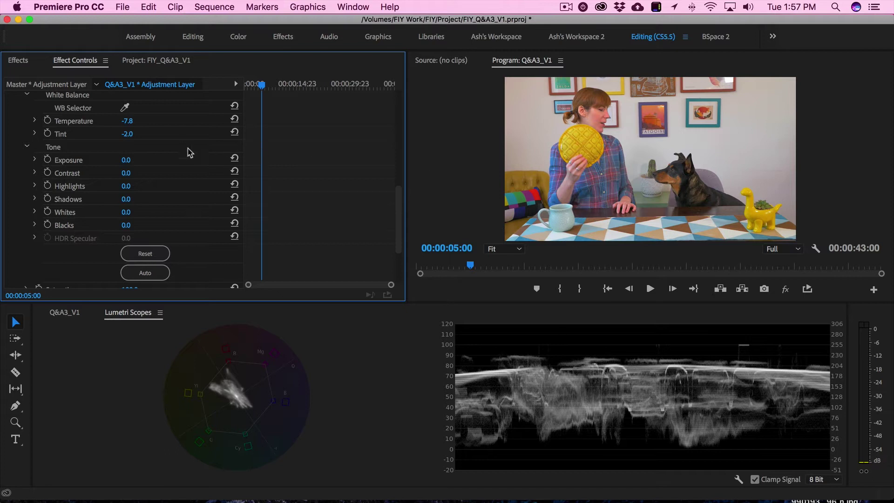
Step: Try a slightly brighter Exposure of 0.2 and undo the change
click(126, 160)
click(140, 159)
key(Return)
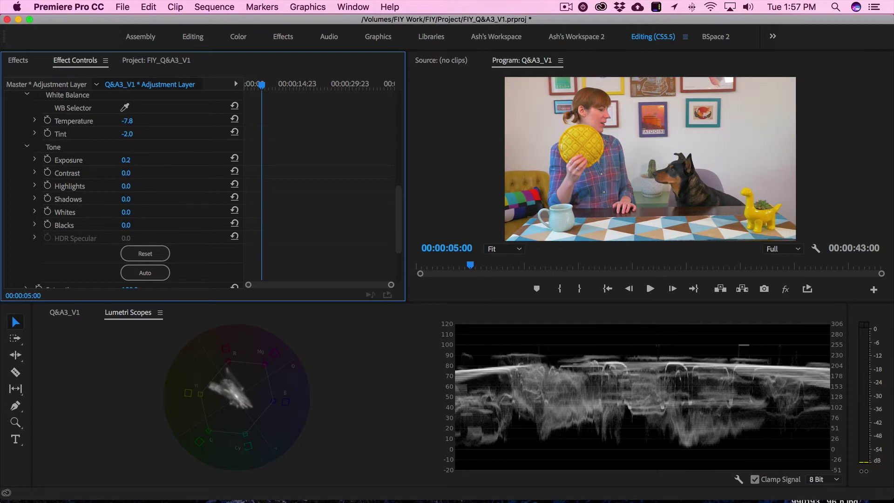
key(super+shift+z)
key(super+z)
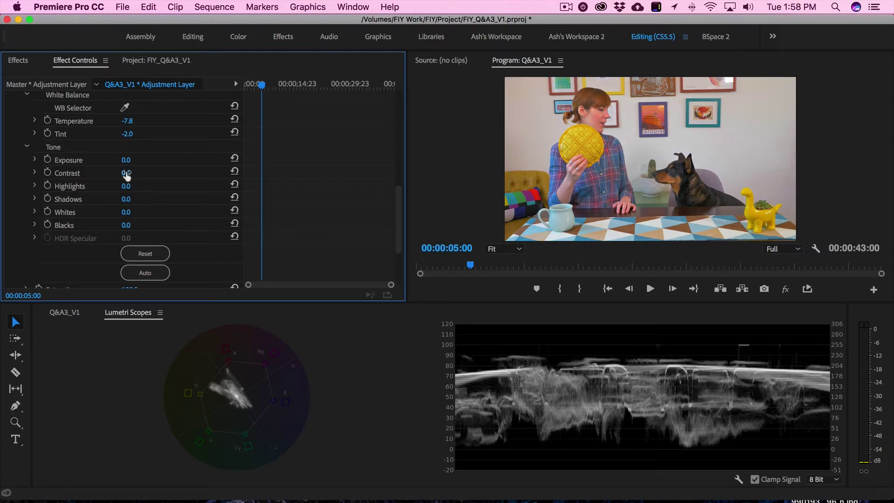
Step: Set the Tone Contrast to 10
click(125, 172)
key(Return)
click(137, 171)
text(10)
key(Return)
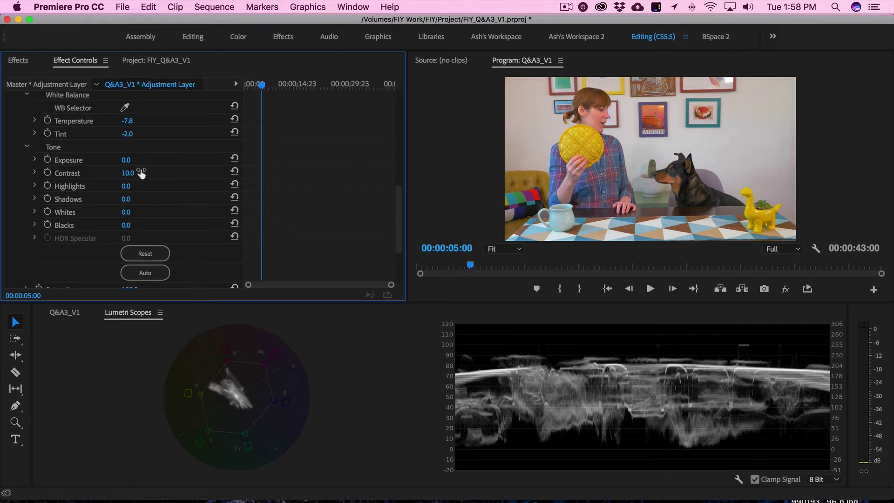
Step: Try Highlights of 6 and Shadows of -26, and return both to 0
click(126, 186)
text(6)
key(Return)
drag(129, 186, 149, 200)
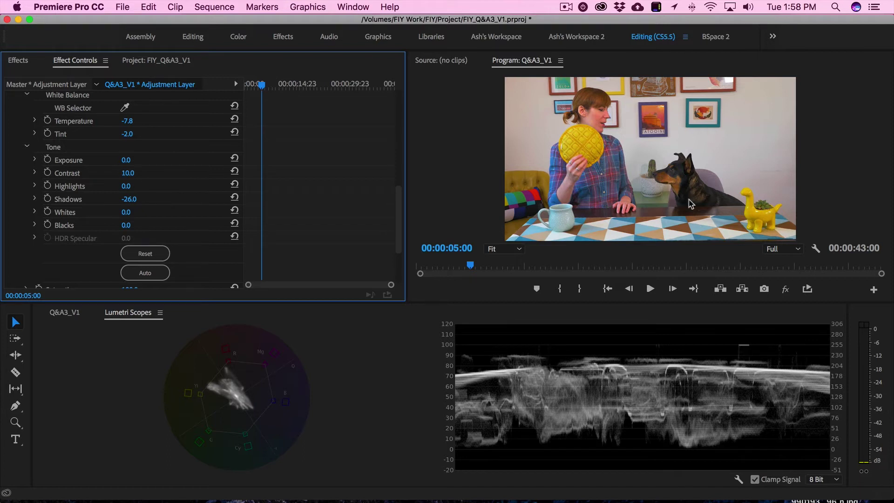
drag(139, 199, 163, 199)
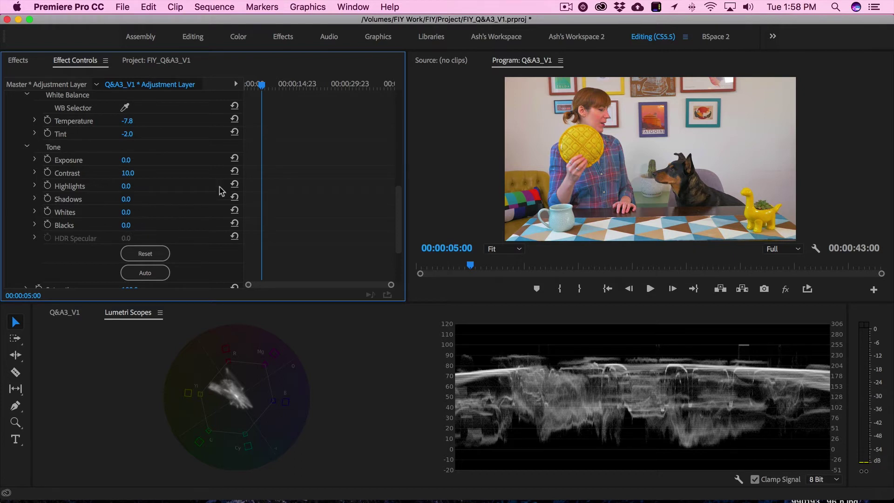
Step: Set Whites to 10, undoing and redoing the change to compare the image
click(126, 212)
click(833, 150)
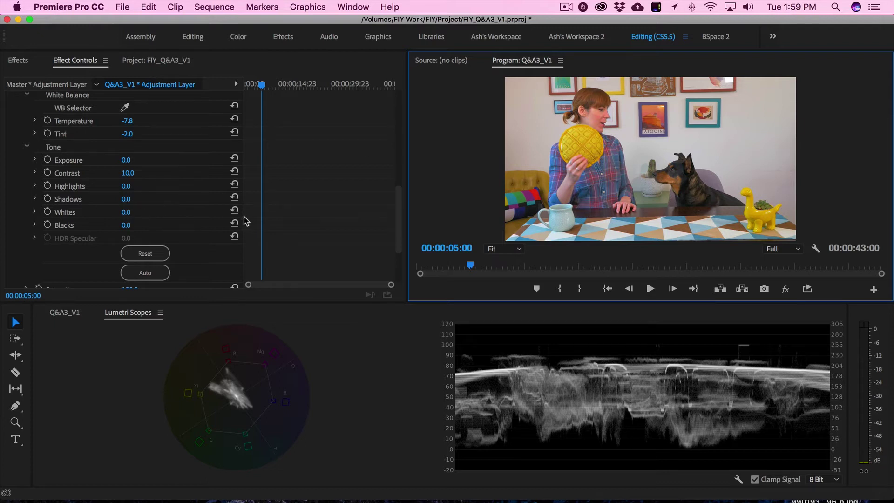
click(126, 212)
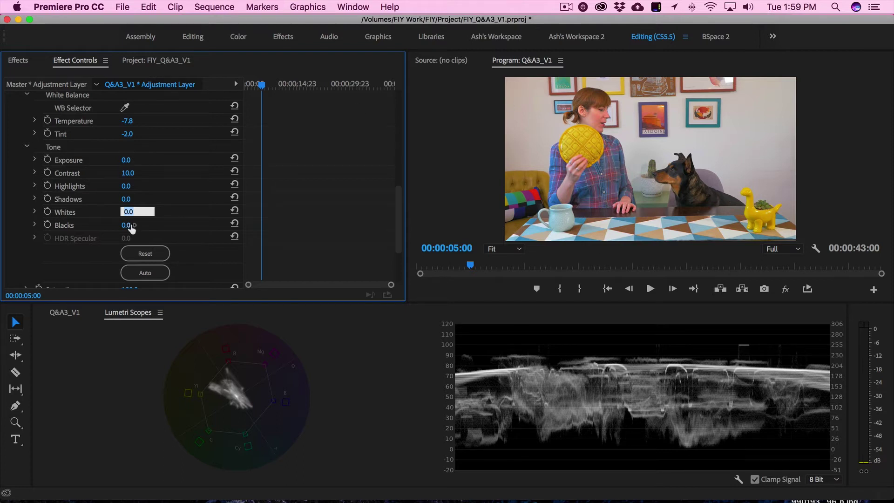
text(10)
key(Return)
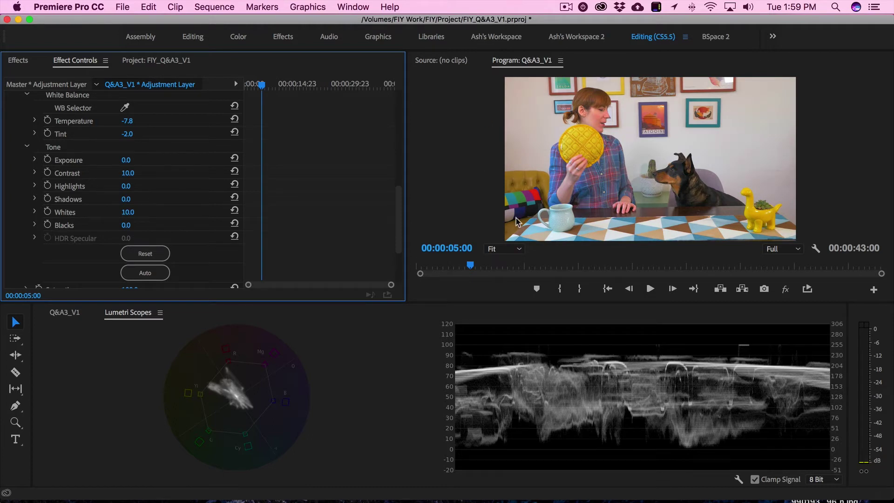
key(super+z)
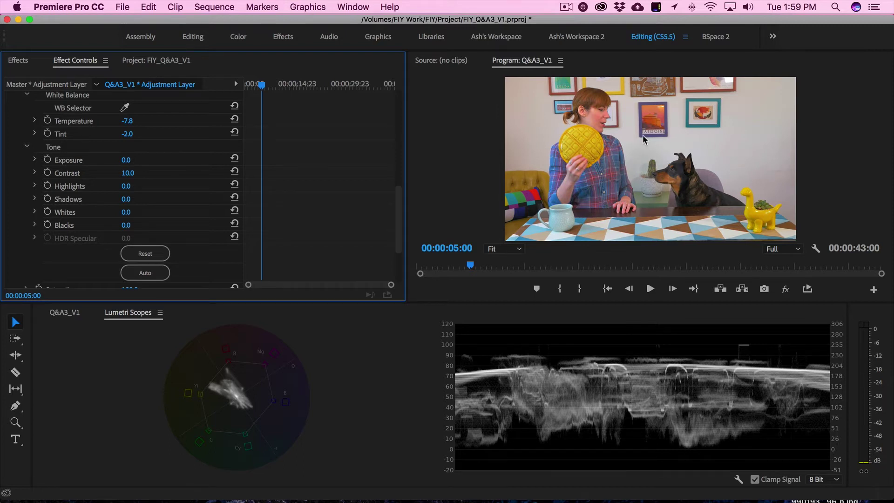
key(super+shift+z)
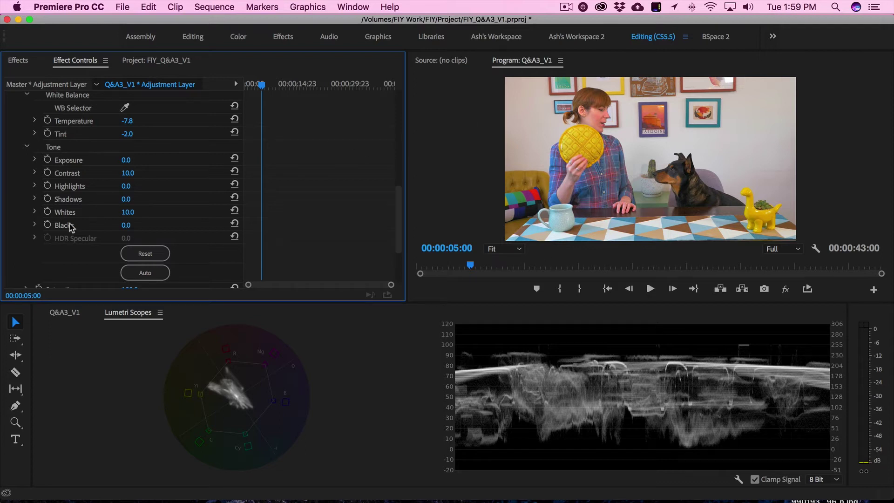
Step: Lower Blacks to -10 and further to -15
click(127, 224)
text(-10)
key(Return)
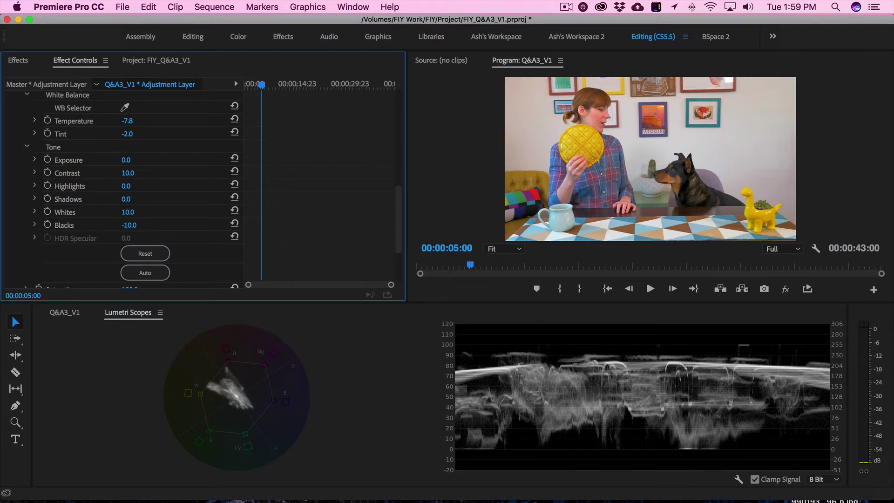
click(137, 224)
text(-15)
key(Return)
Step: Reset Blacks to 0 and restore -15 to compare the dark areas
click(132, 225)
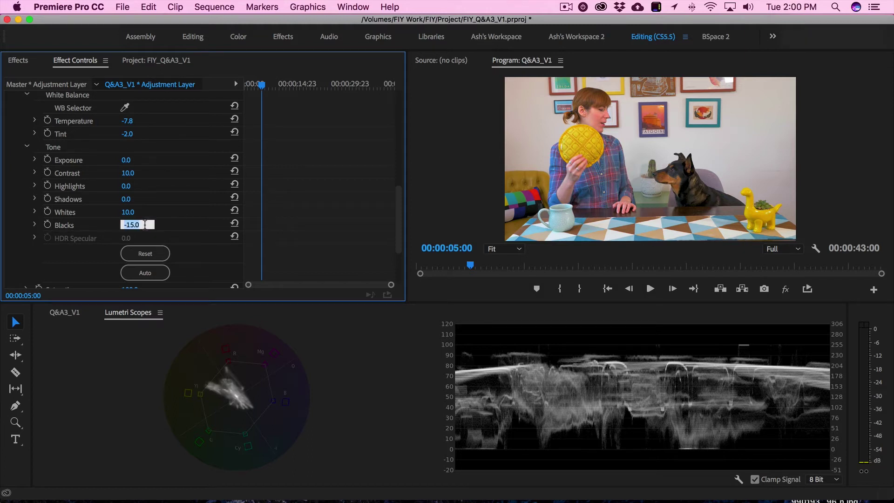
text(0)
key(Return)
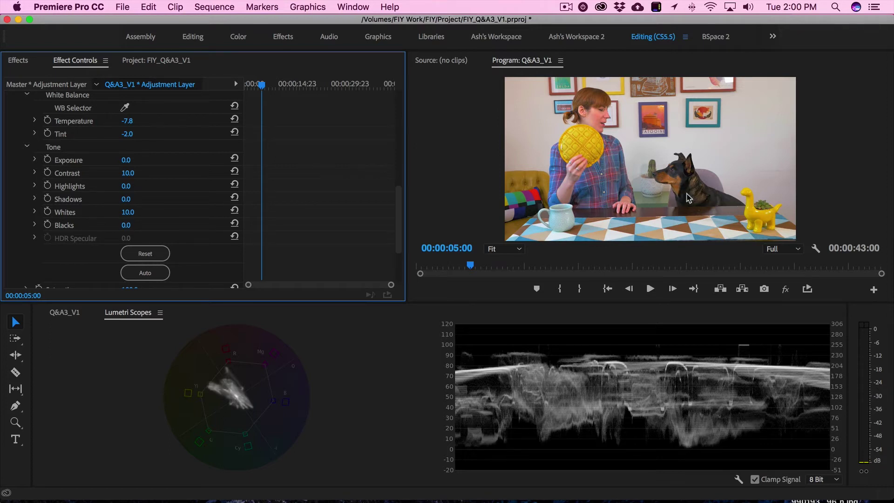
click(137, 223)
text(-15)
key(Return)
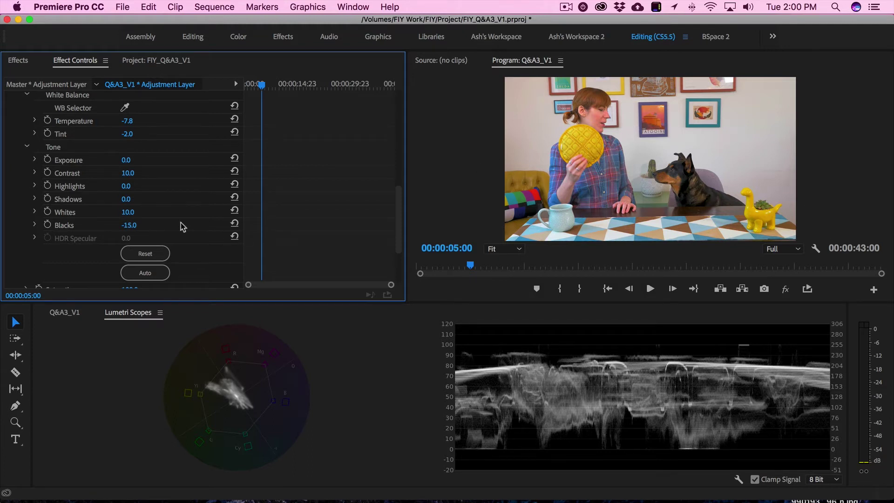
Step: Try an extreme Blacks value of -150 and undo the change
drag(122, 226, 58, 226)
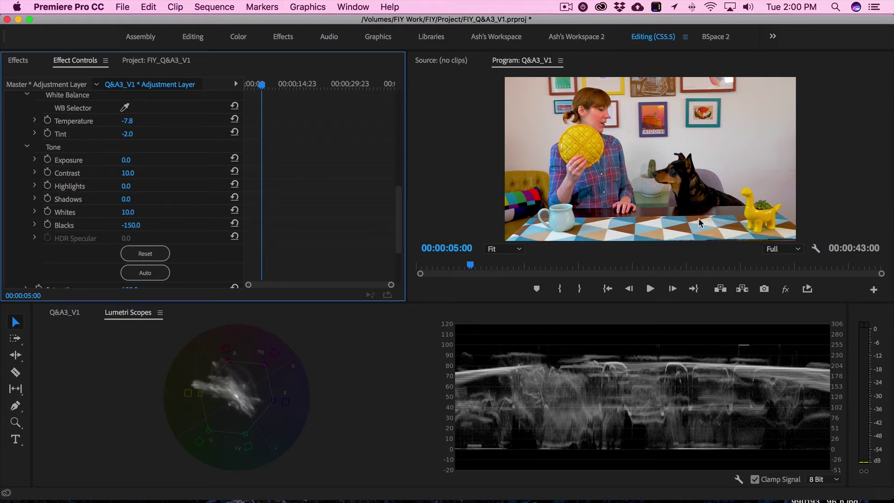
key(super+z)
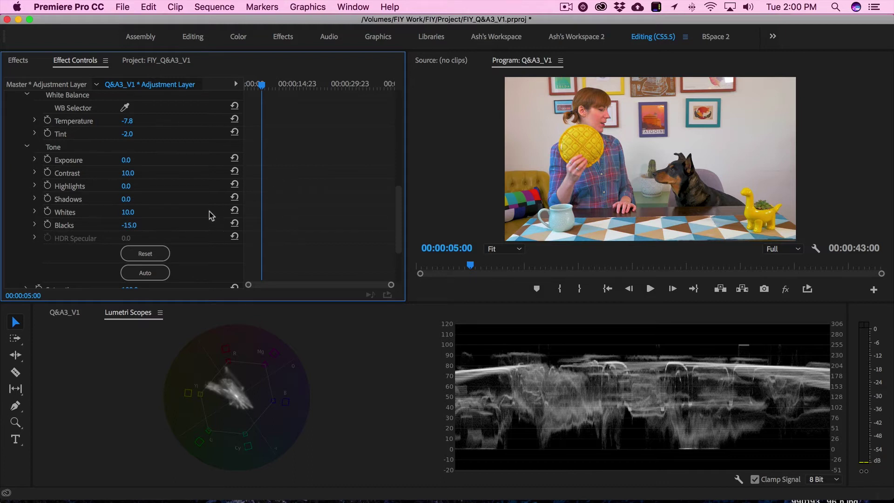
Step: Set the Basic Correction Saturation to 105
scroll(210, 215, down, 3)
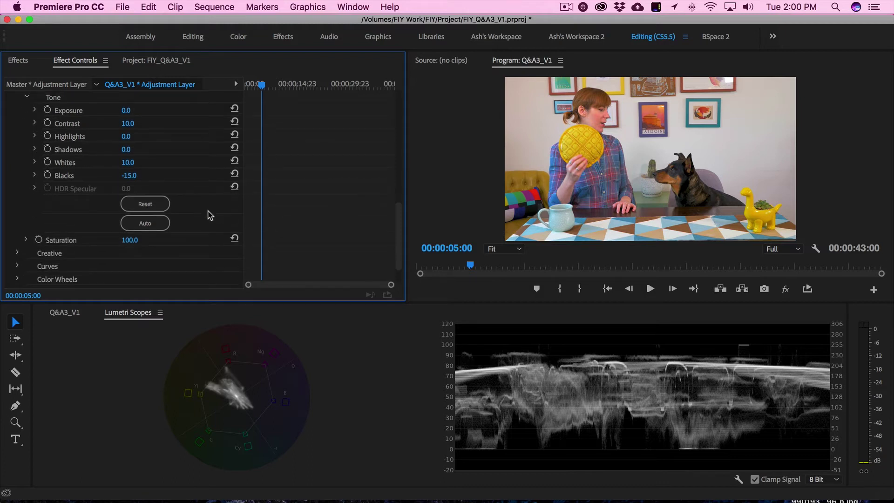
click(137, 240)
text(105)
key(Return)
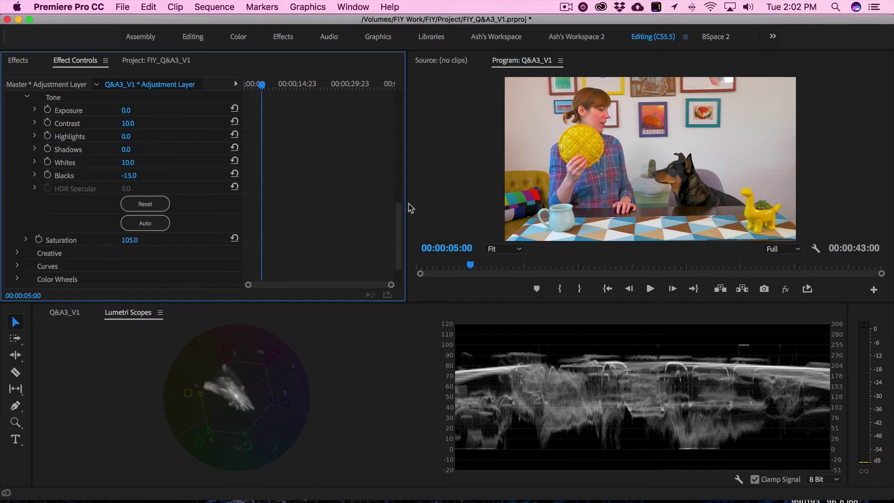
Step: Expand the Creative settings and browse for a custom Look file in the LUTs folder
scroll(399, 222, down, 2)
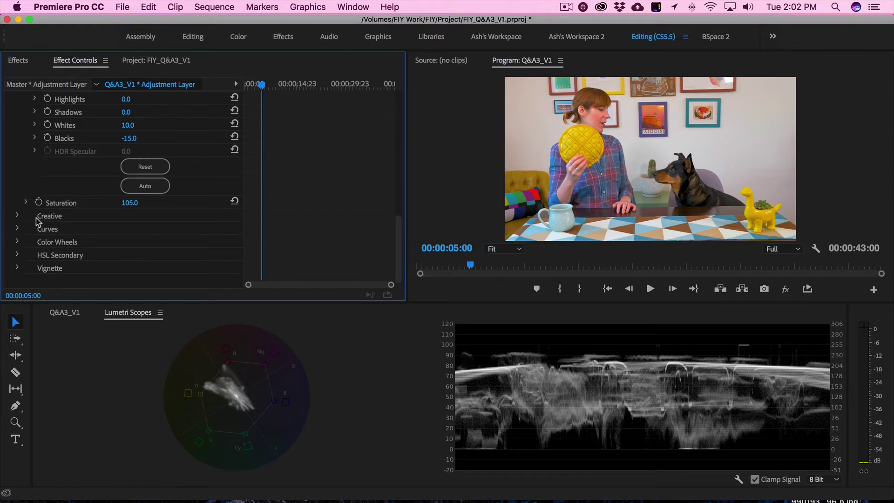
click(17, 216)
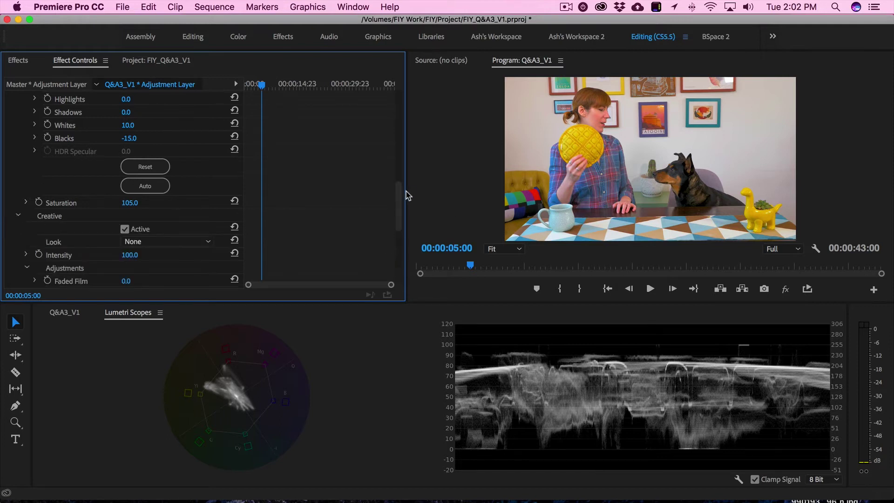
scroll(401, 195, down, 7)
scroll(401, 195, up, 2)
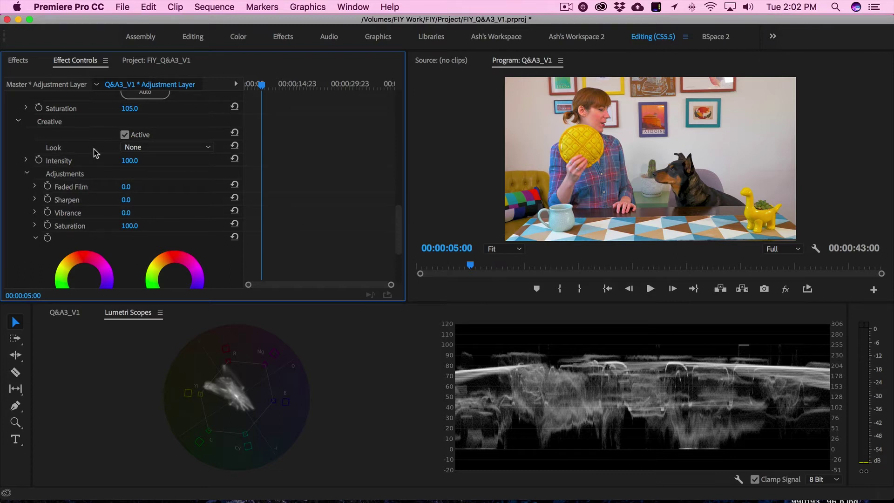
click(164, 148)
scroll(186, 279, down, 10)
scroll(193, 153, up, 10)
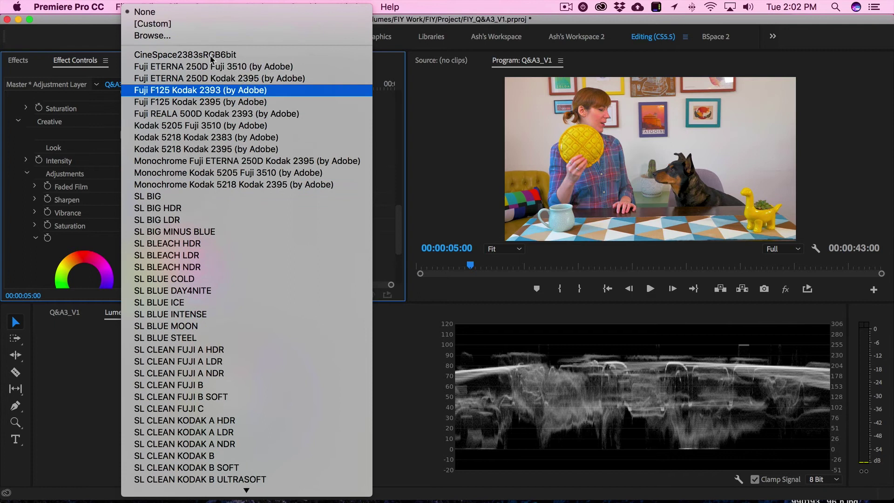
click(164, 36)
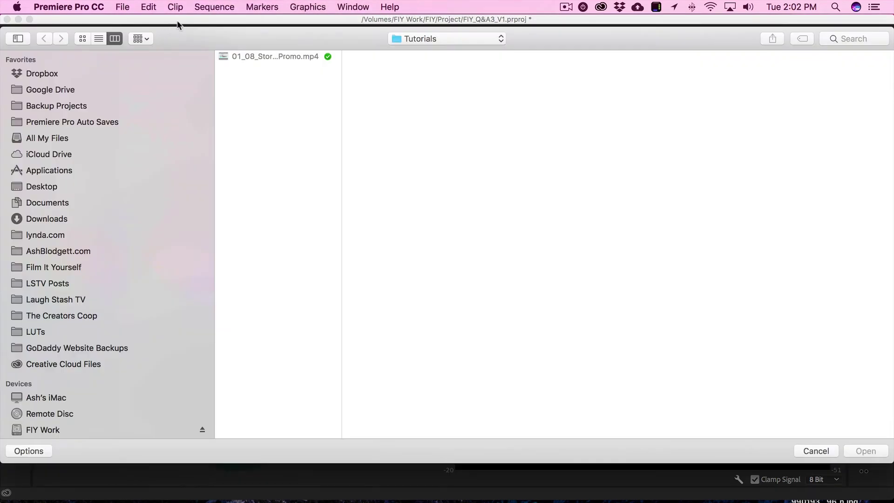
click(34, 333)
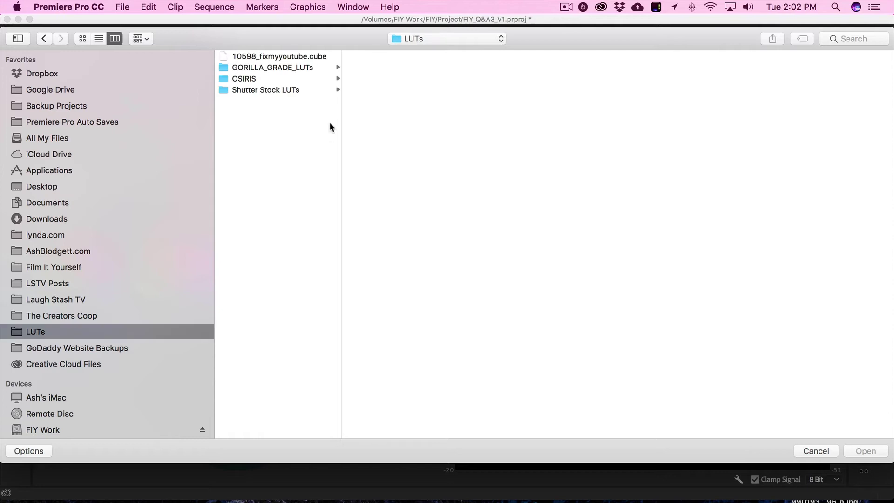
Step: Examine the contents of the GORILLA_GRADE_LUTs, OSIRIS and Shutter Stock LUTs folders
click(306, 68)
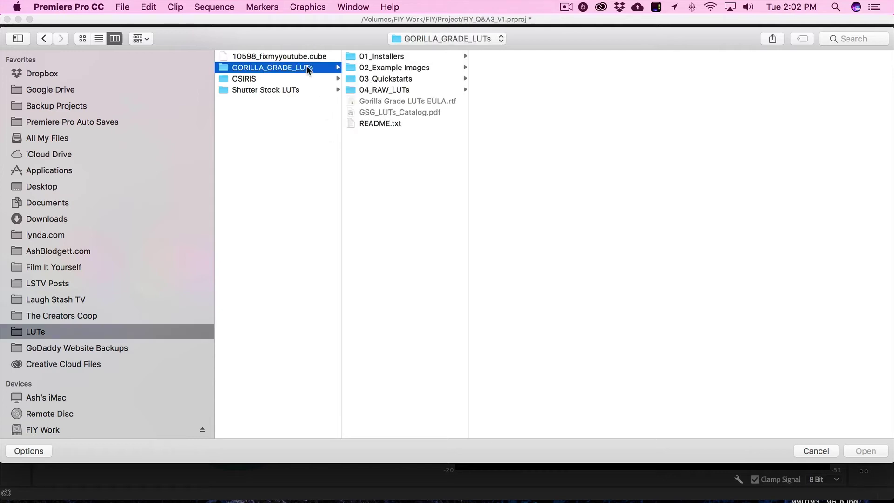
click(400, 57)
click(517, 79)
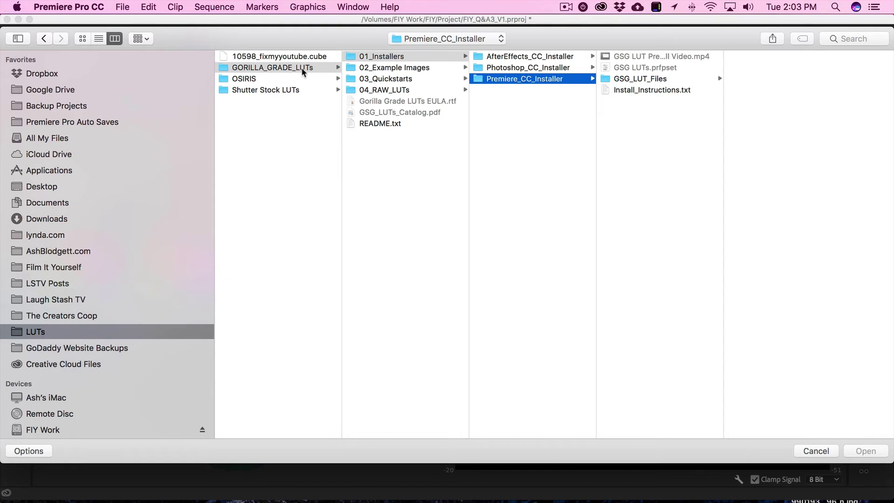
click(322, 69)
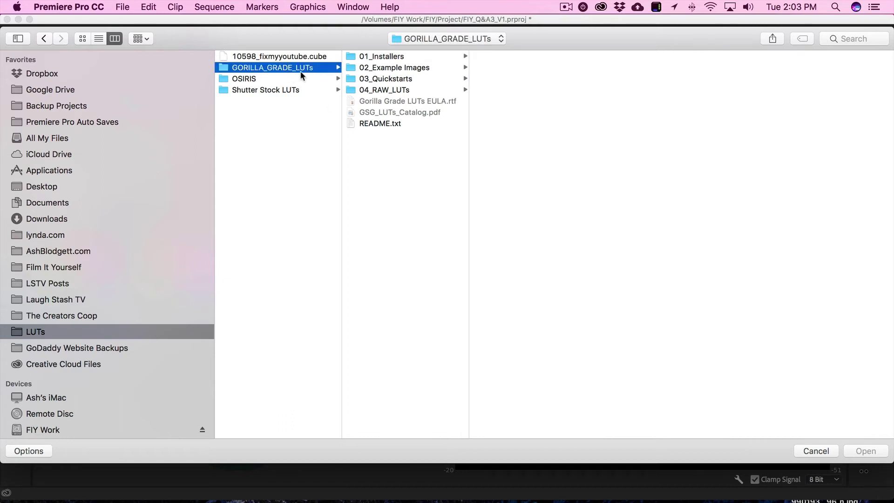
click(259, 79)
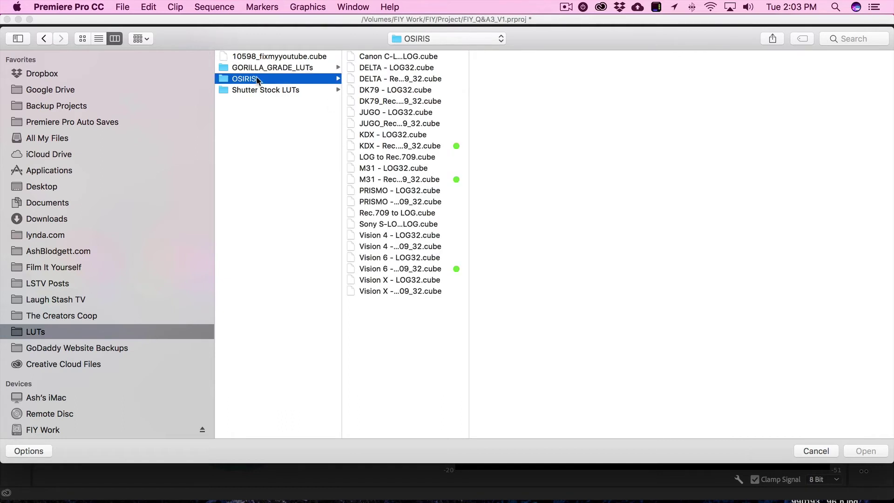
click(280, 90)
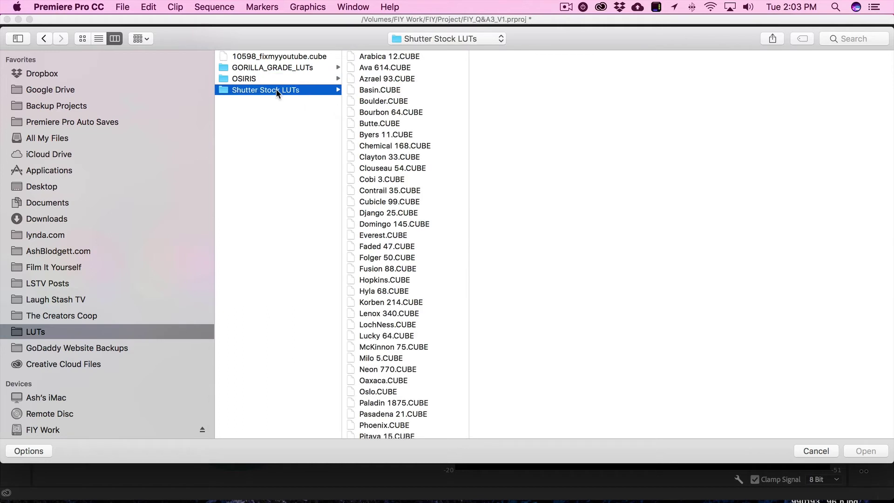
scroll(401, 251, down, 2)
scroll(400, 252, down, 5)
scroll(399, 252, up, 8)
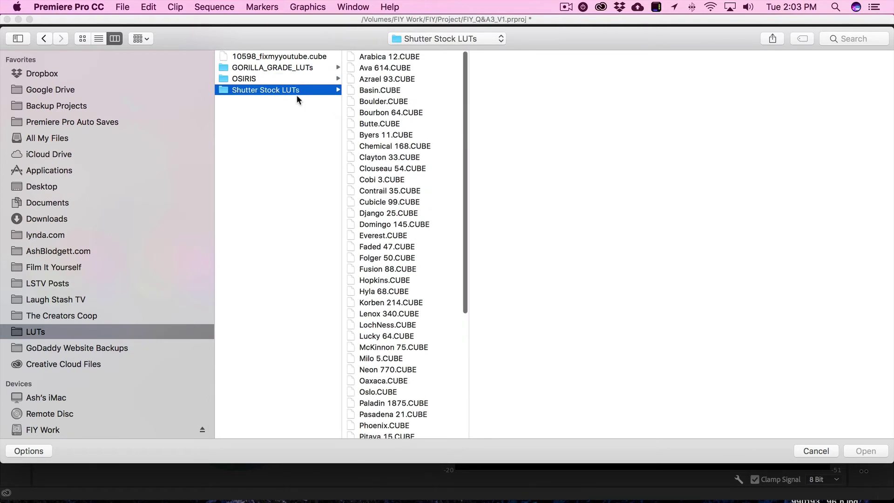
Step: Open the GSG_LUT_Files folder inside GORILLA_GRADE_LUTs, 01_Installers, Premiere_CC_Installer
click(264, 68)
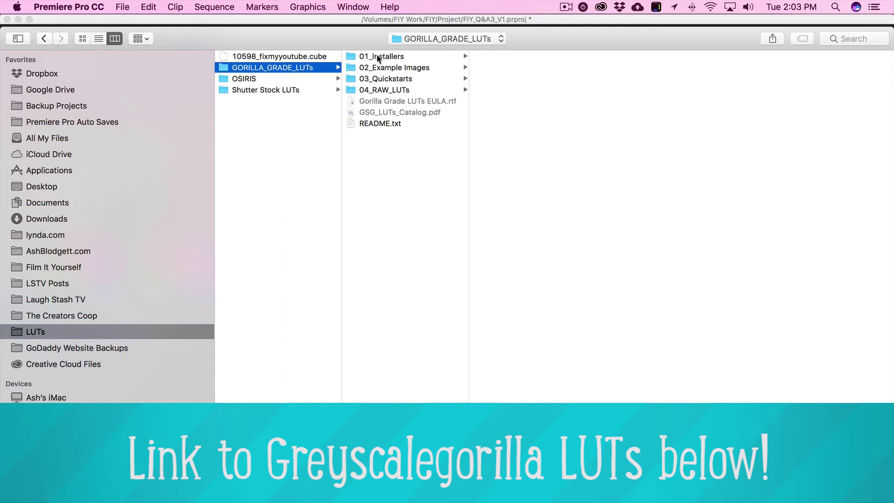
click(394, 57)
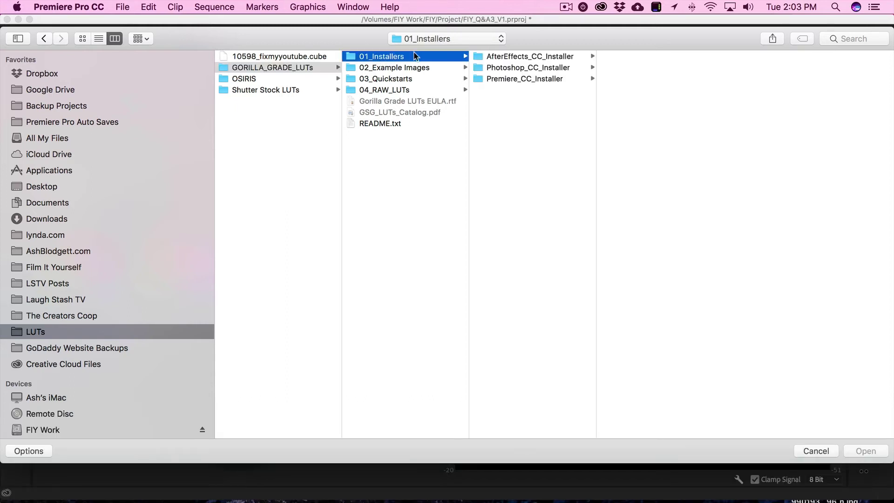
click(527, 80)
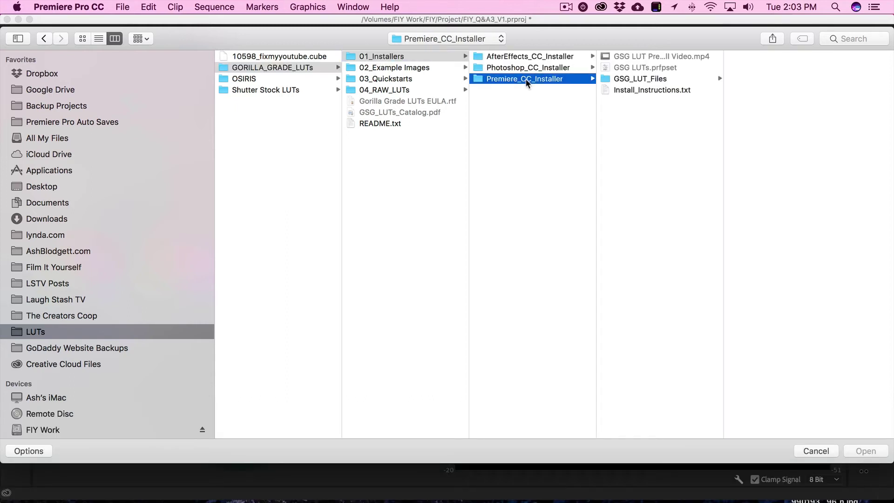
click(672, 79)
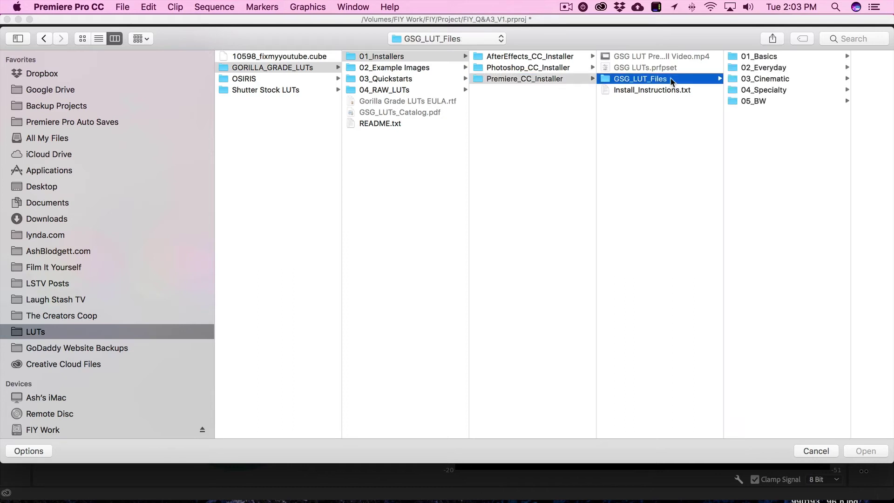
Step: Look through the LUT category folders 01_Basics, 02_Everyday, 03_Cinematic, 04_Specialty and 05_BW
click(799, 56)
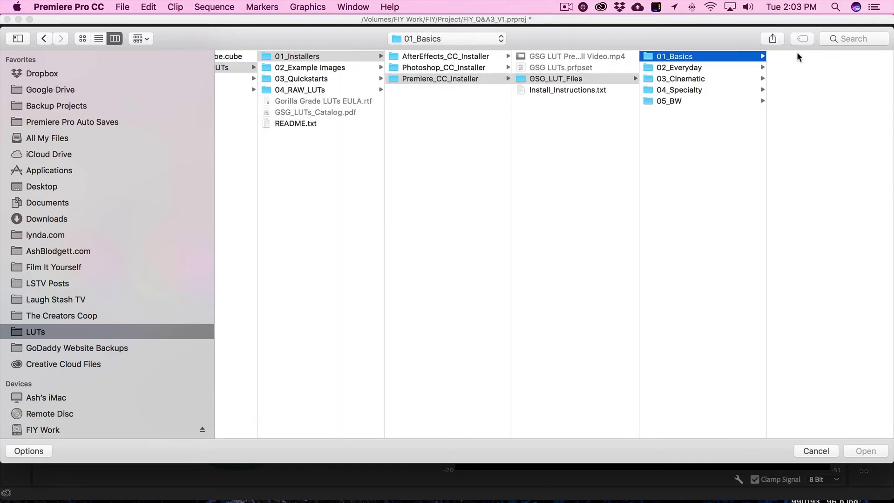
click(719, 69)
click(717, 79)
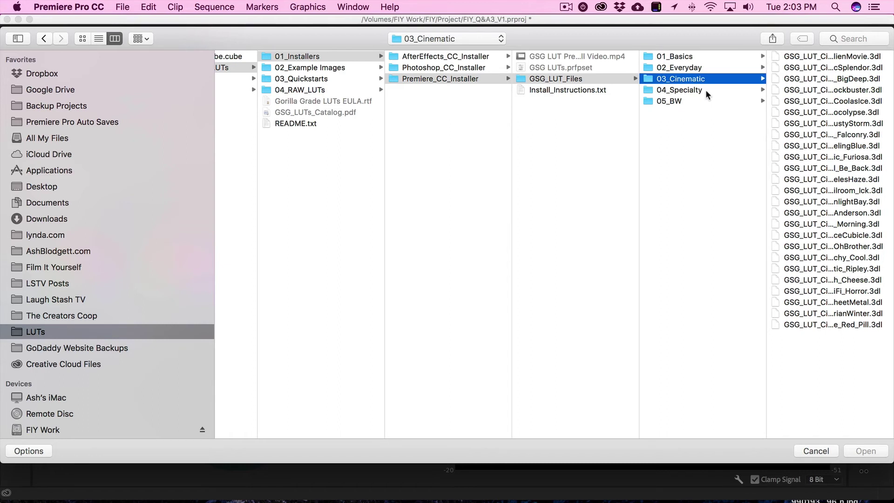
click(705, 90)
click(694, 102)
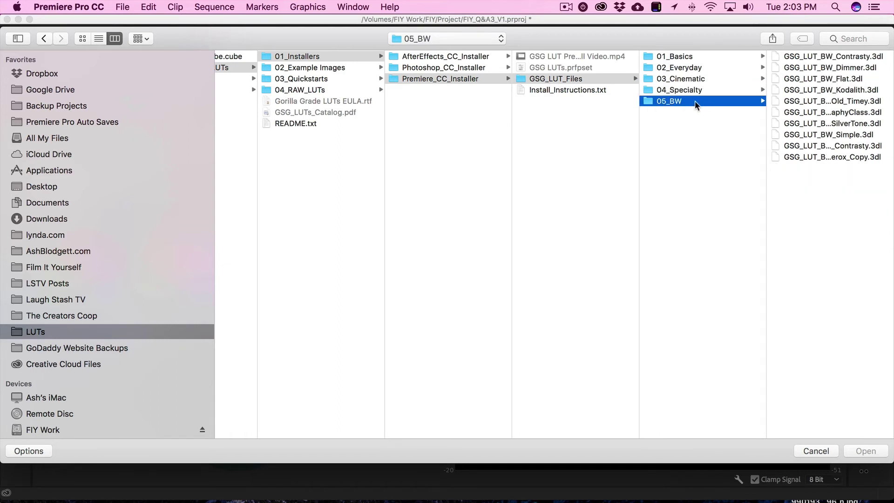
Step: Load GSG_LUT_Basic_CleanCoolLook.3dl from the 01_Basics folder as the Creative Look
click(702, 57)
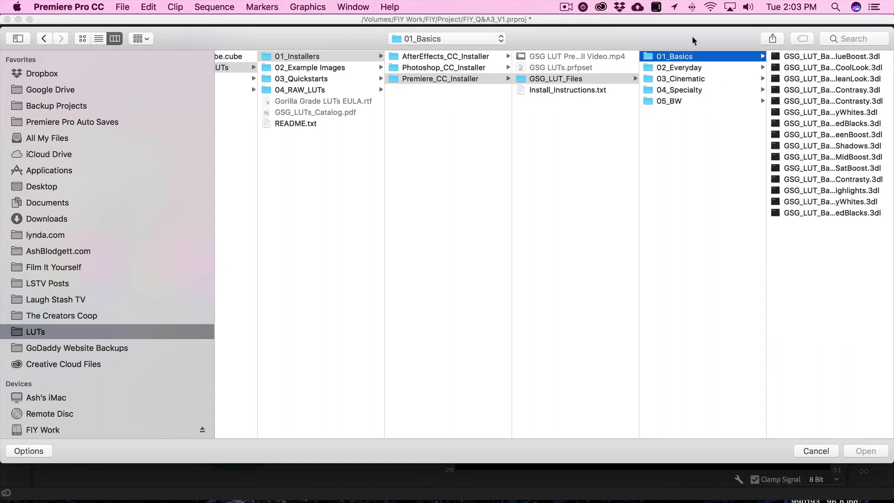
drag(694, 36, 559, 26)
drag(757, 77, 859, 73)
click(712, 58)
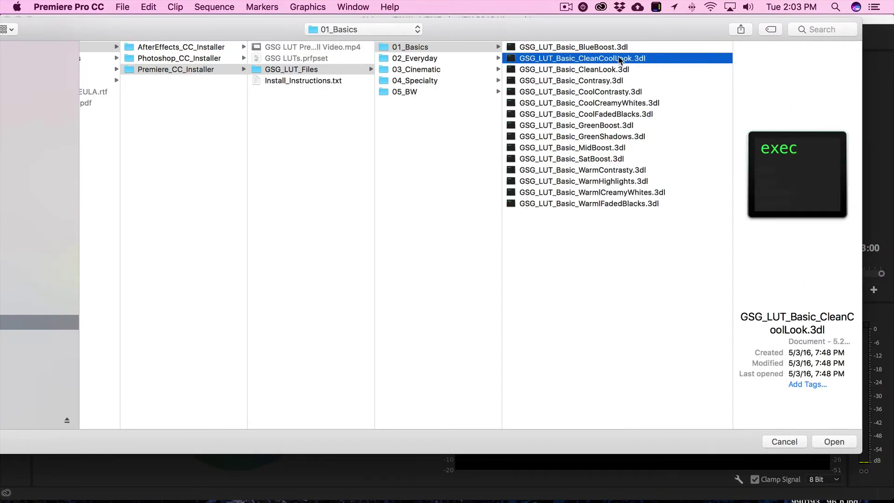
click(834, 443)
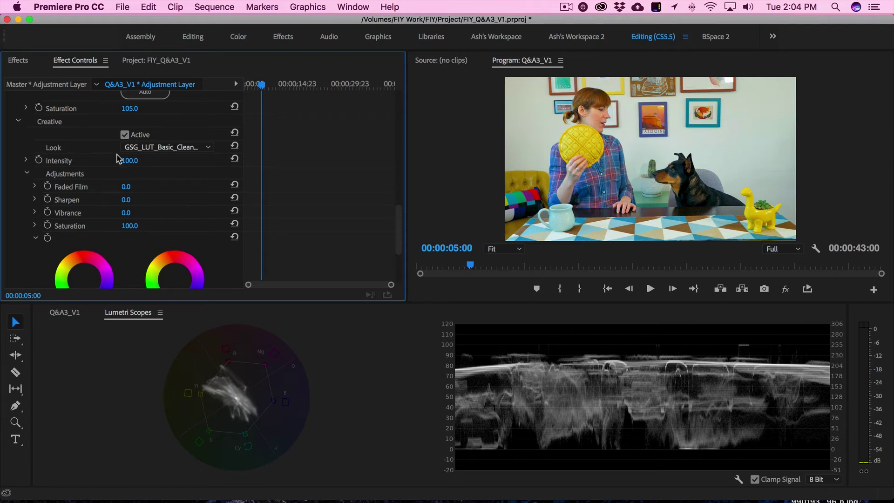
Step: Set the Intensity of the Creative Look to 40
click(131, 160)
key(Return)
click(137, 163)
text(40)
key(Return)
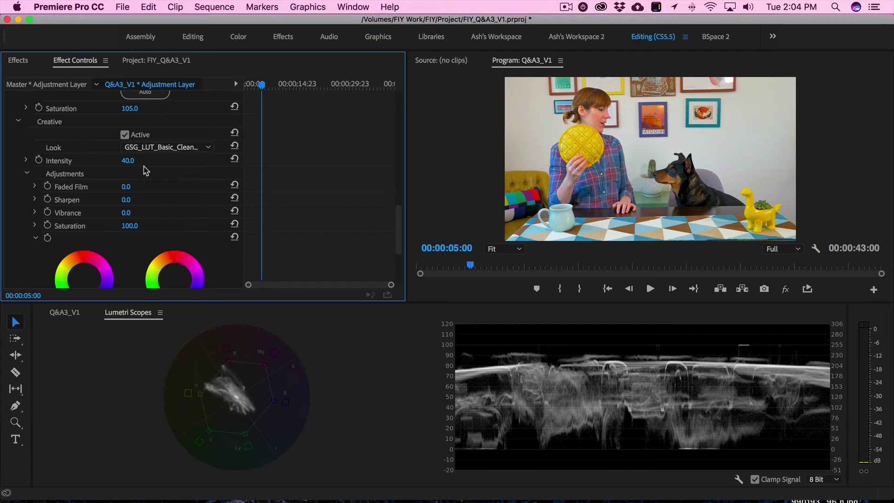
Step: Set the Intensity of the Creative Look to 30
click(124, 161)
text(3)
key(Return)
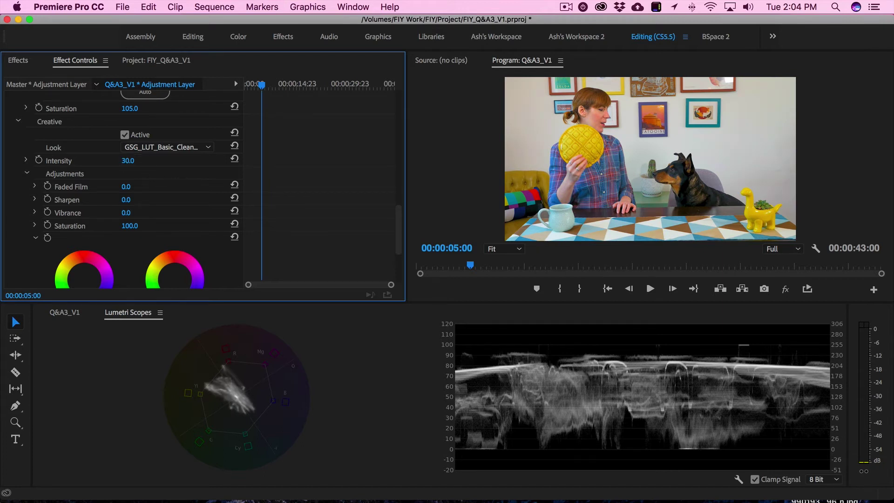
Step: Switch the Creative section off and on repeatedly to compare the footage with and without the look
click(124, 135)
click(125, 135)
click(125, 135)
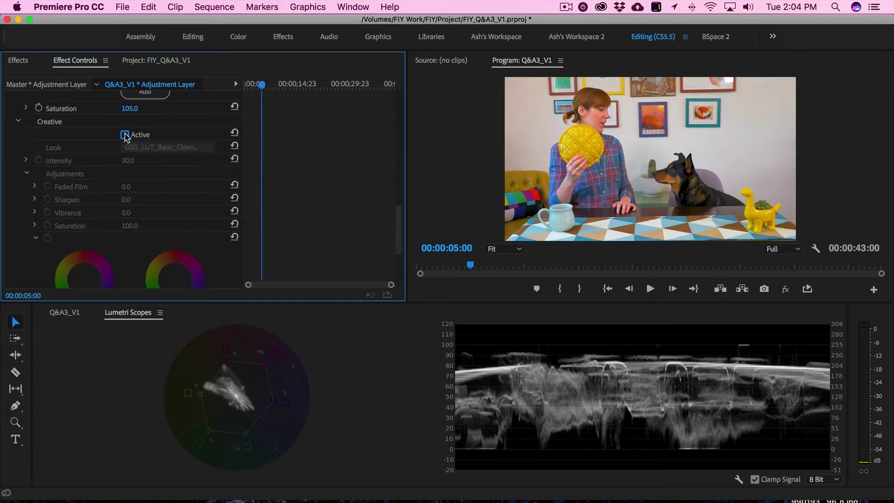
click(124, 135)
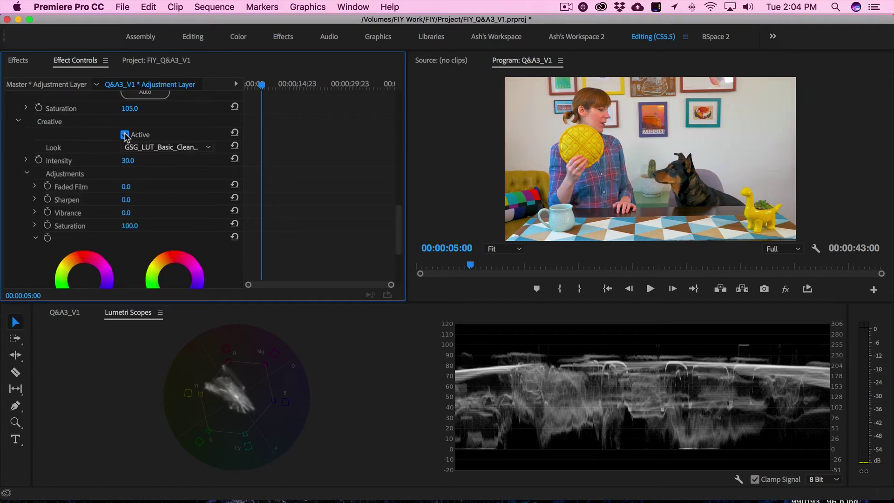
click(125, 135)
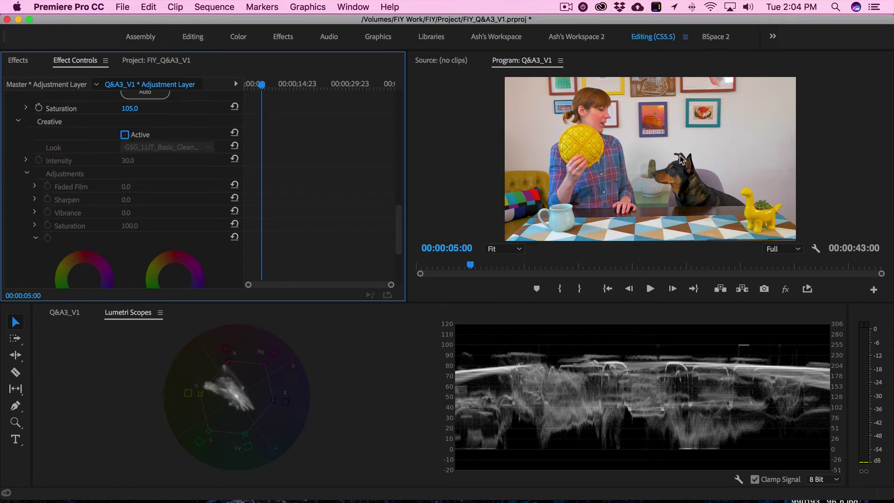
click(125, 135)
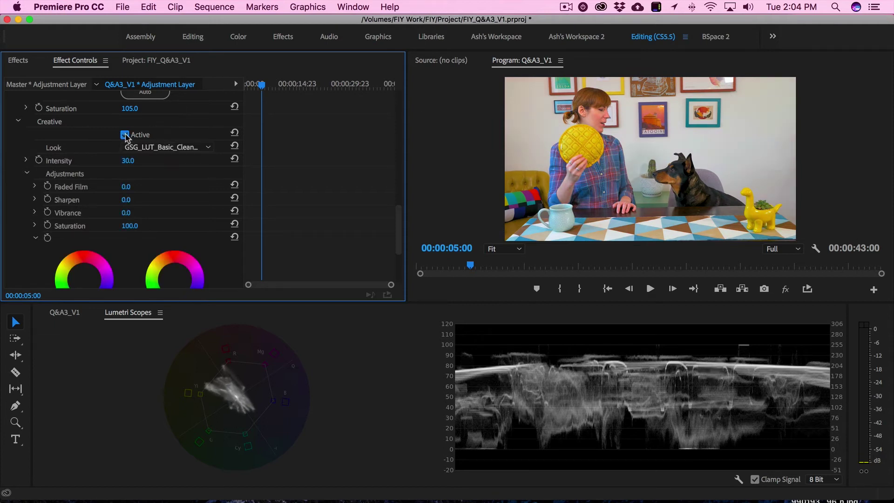
click(124, 135)
click(125, 135)
Step: Try a Faded Film value of 120 in the Creative adjustments and set it back to 0
scroll(399, 229, up, 2)
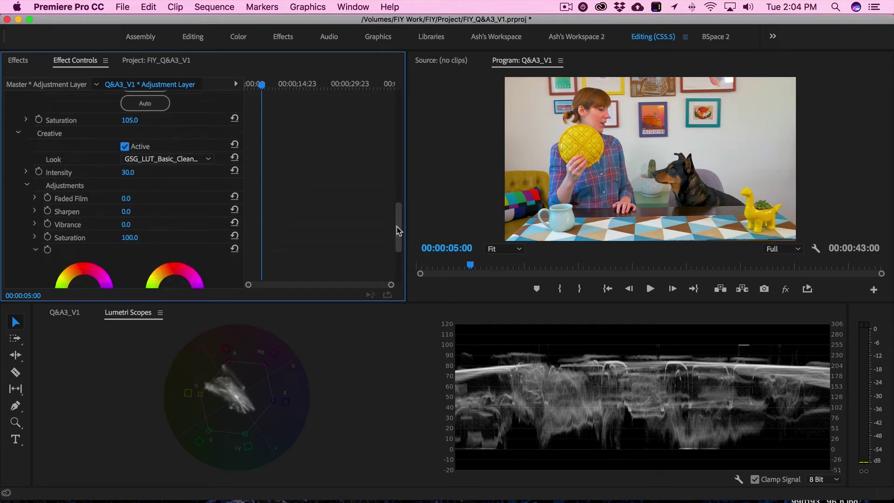
scroll(398, 231, down, 3)
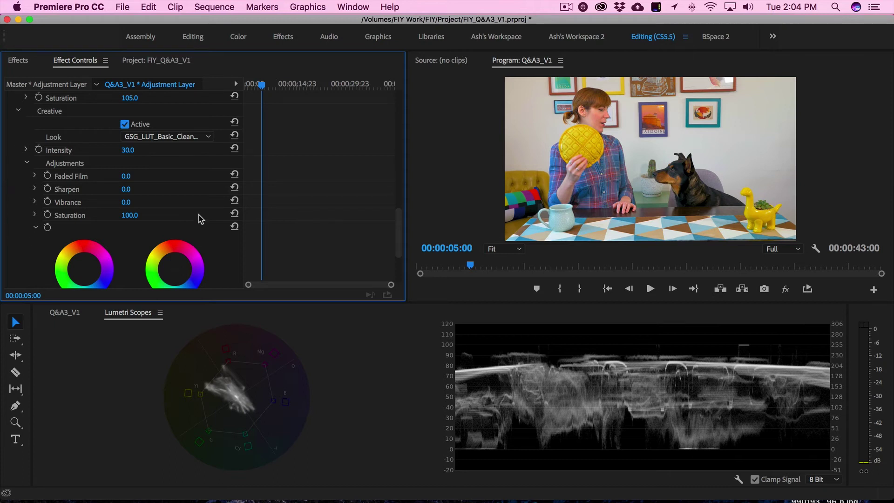
drag(125, 176, 182, 176)
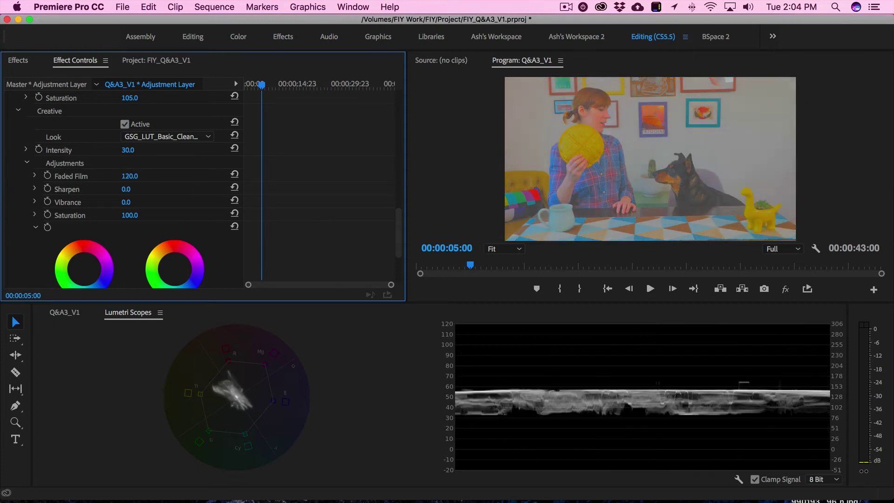
click(128, 176)
text(0)
key(Return)
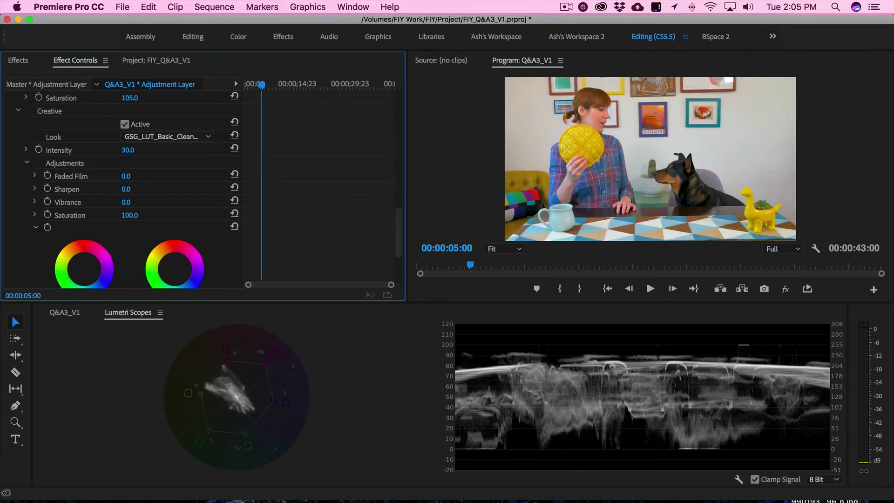
Step: Review the Sharpen, Saturation and tint wheel adjustments in Creative and return to the Basic Correction settings
click(137, 188)
click(172, 193)
click(127, 216)
click(191, 218)
scroll(198, 210, down, 3)
scroll(198, 208, up, 2)
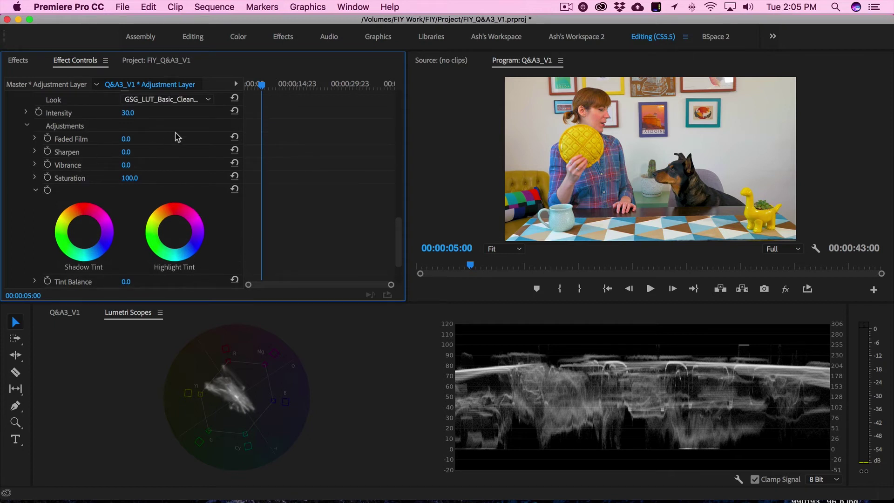
scroll(175, 135, up, 2)
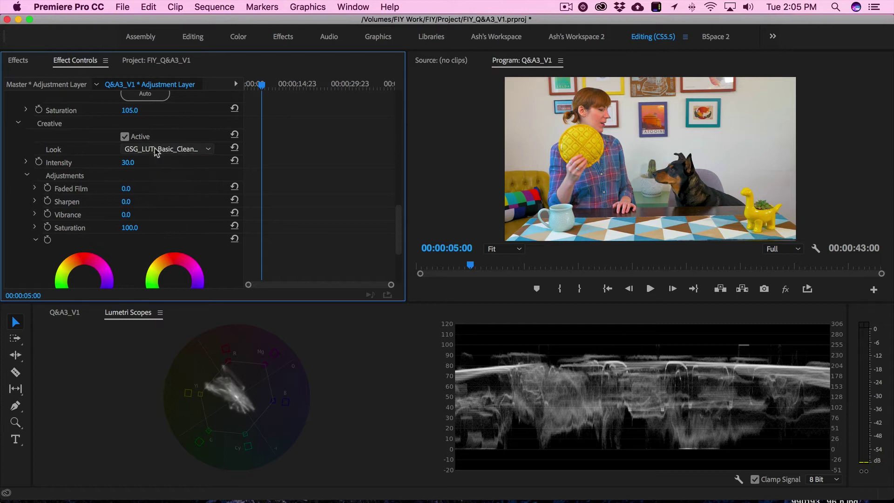
drag(398, 226, 398, 161)
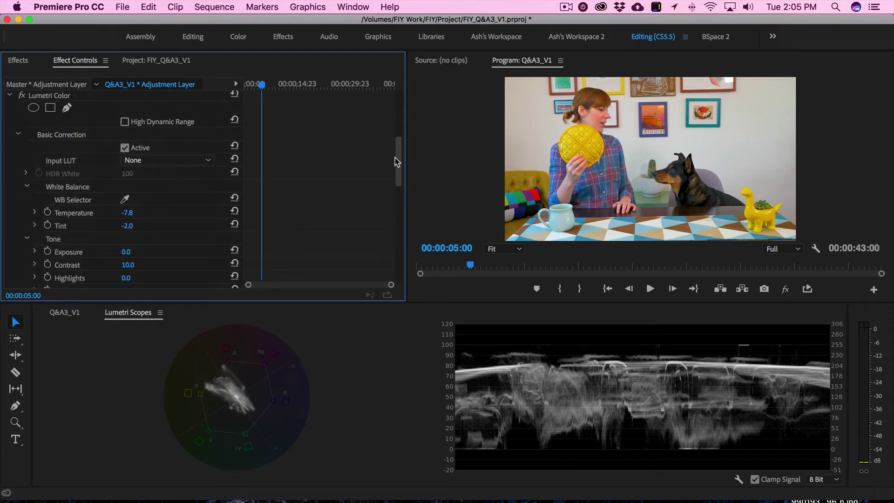
Step: Switch the Basic Correction section off and on repeatedly to compare the footage with and without it
click(125, 148)
click(125, 148)
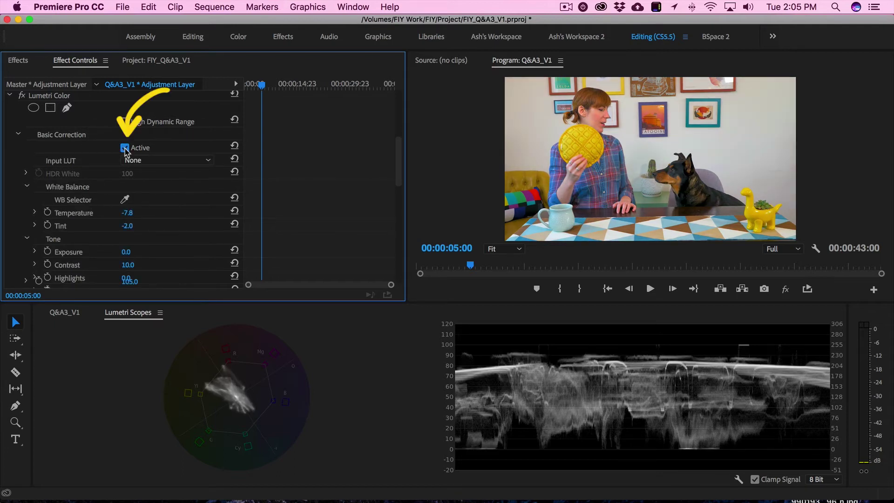
click(125, 148)
click(125, 148)
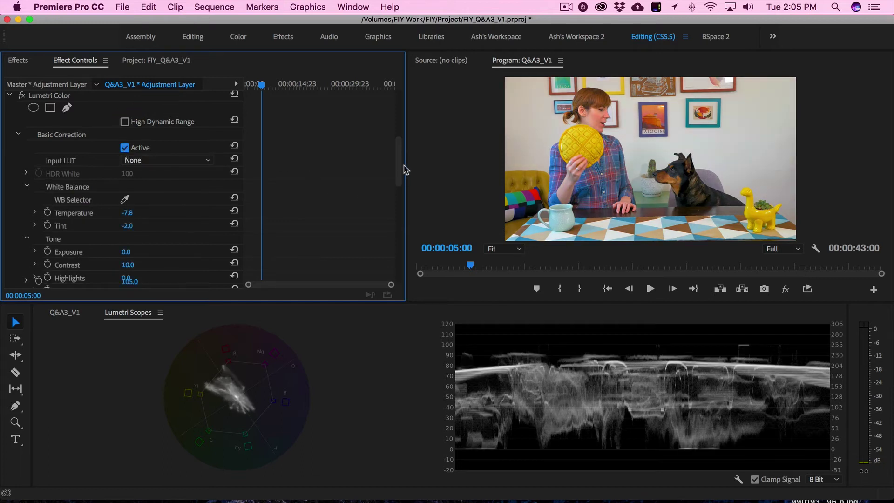
drag(401, 172, 393, 225)
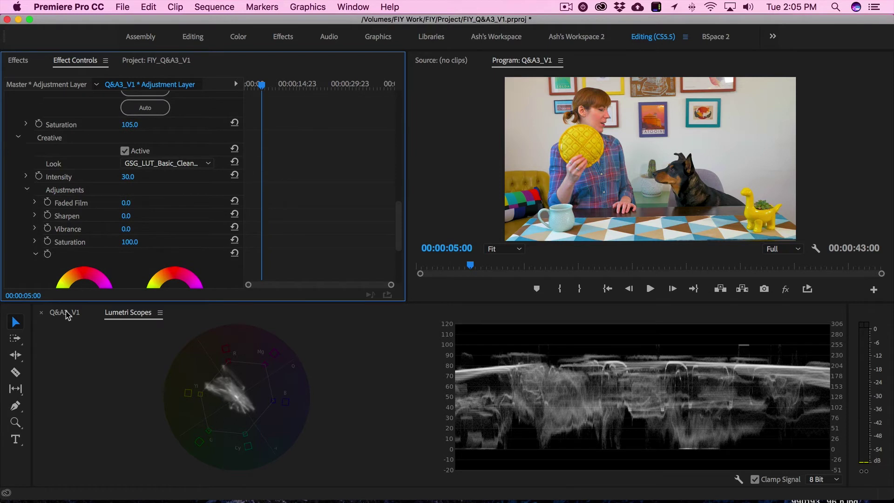
Step: Disable and re-enable the Adjustment Layer in the Q&A3_V1 sequence to compare the footage before and after grading
click(67, 312)
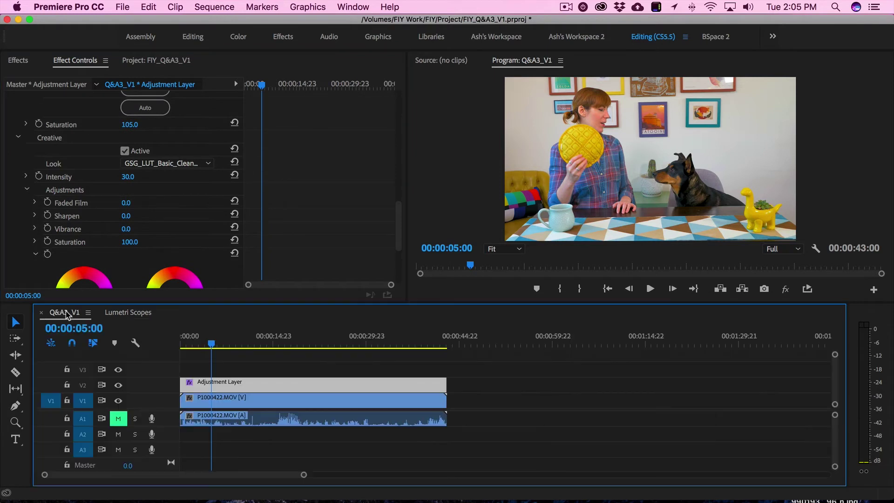
click(281, 379)
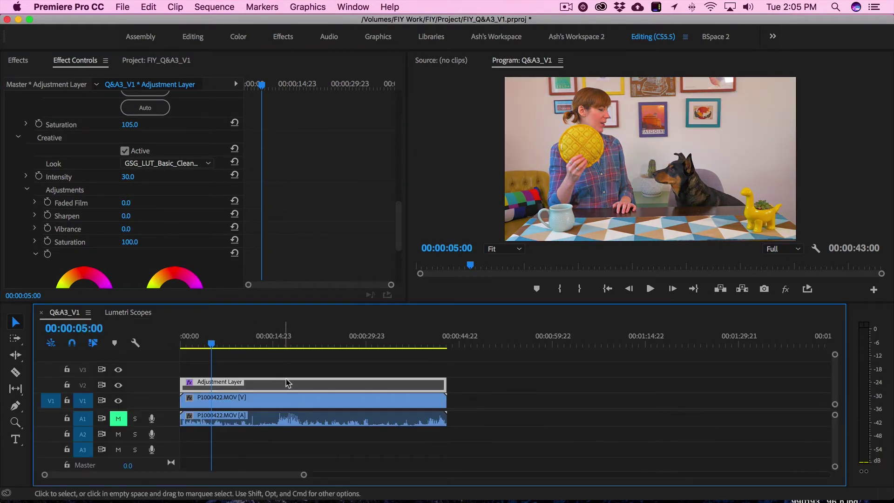
key(shift+e)
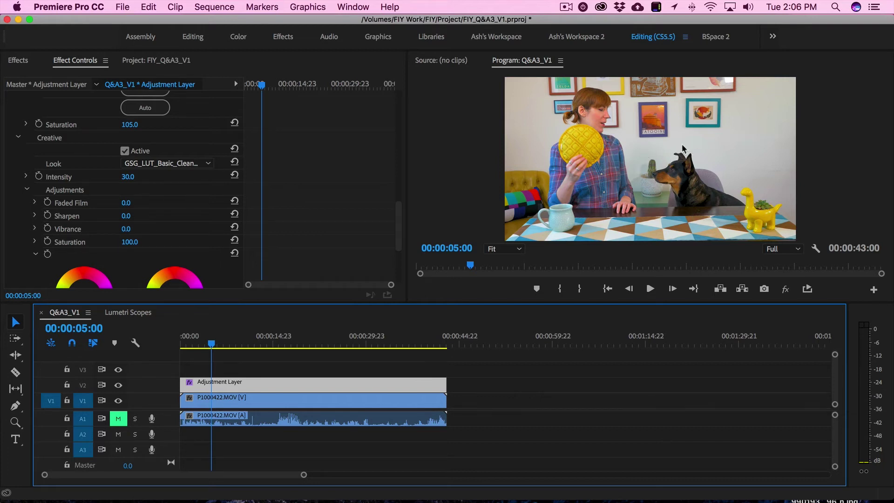
click(703, 132)
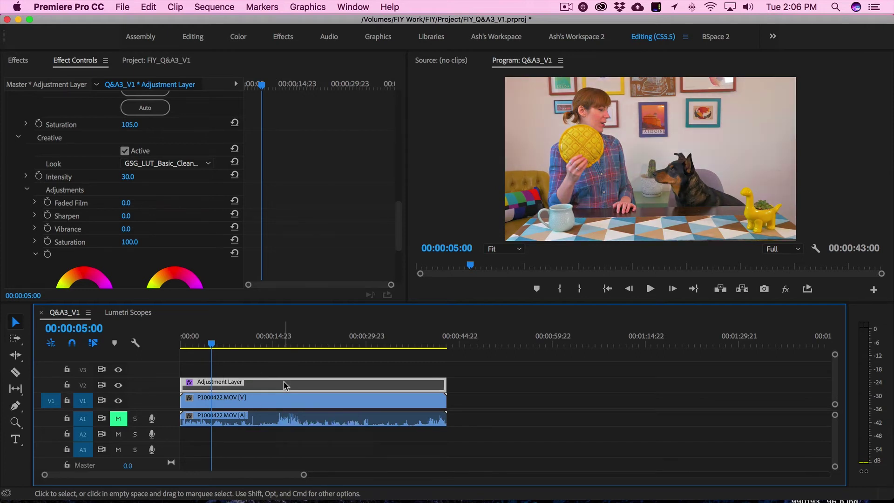
key(shift+e)
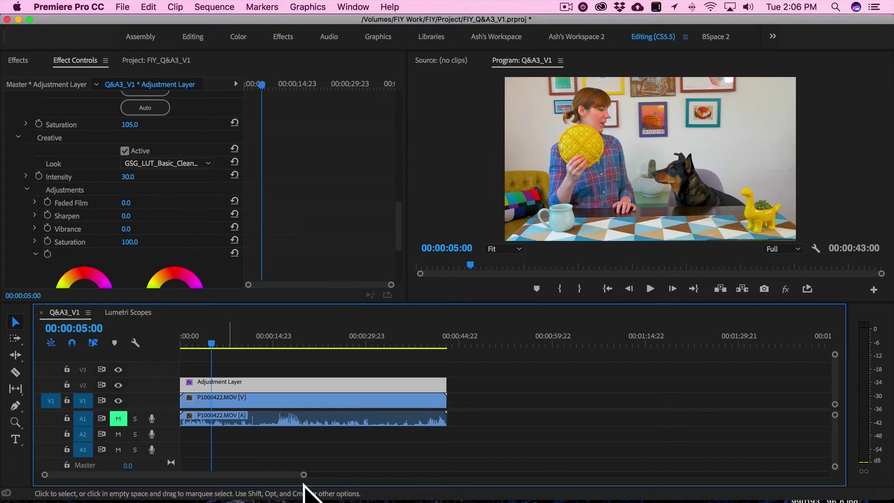
Step: Show the Lumetri Scopes again and expand the Curves section to examine the Hue Saturation Curves
click(142, 315)
drag(400, 229, 398, 259)
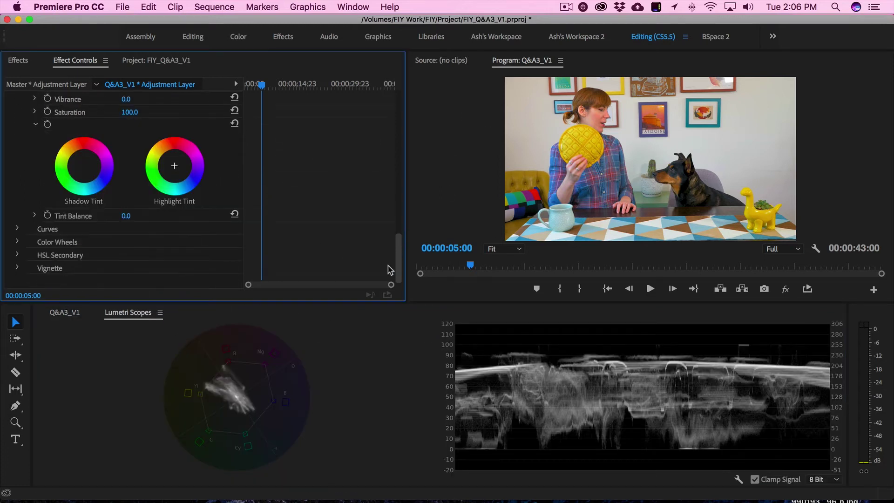
click(16, 230)
drag(400, 190, 395, 263)
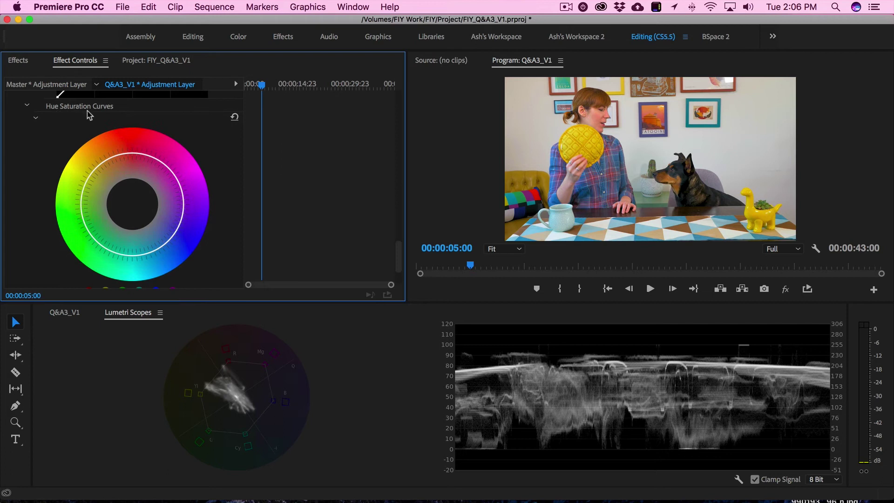
scroll(403, 254, down, 2)
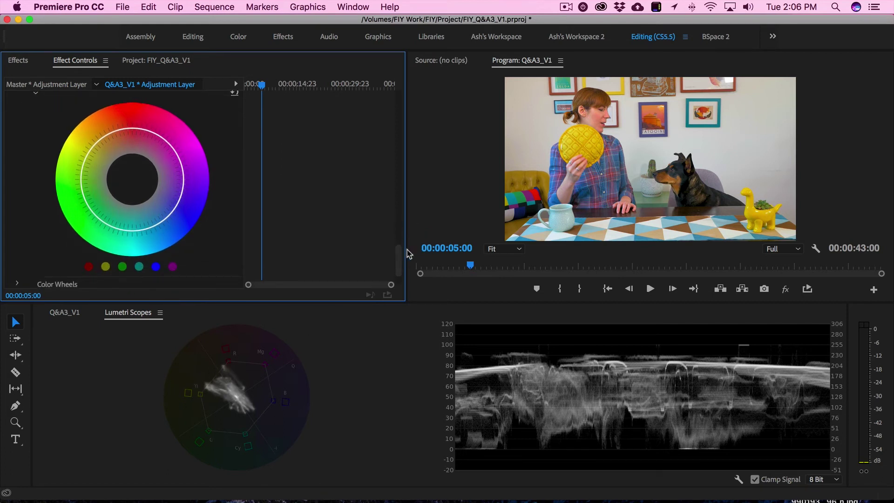
Step: Set the Basic Correction Saturation to 110
drag(400, 259, 392, 150)
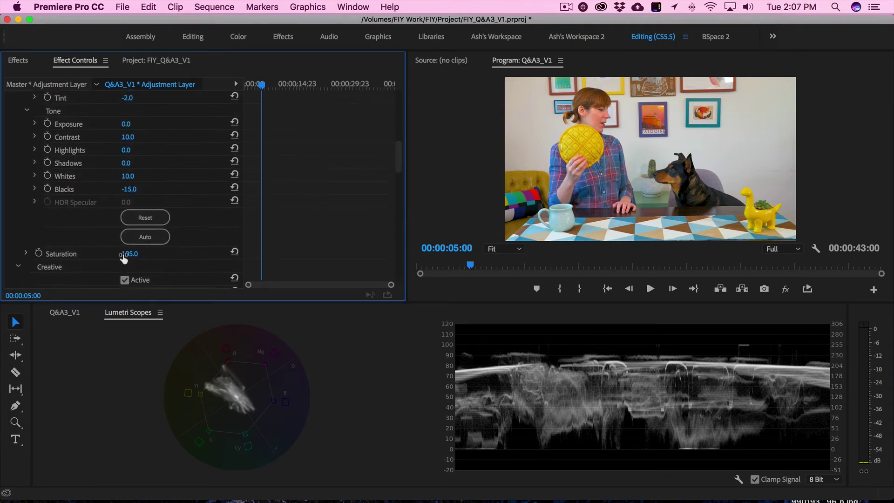
click(128, 253)
text(110)
key(Return)
Step: Add the preset red control points to the Hue Saturation curve in Curves
drag(399, 156, 399, 196)
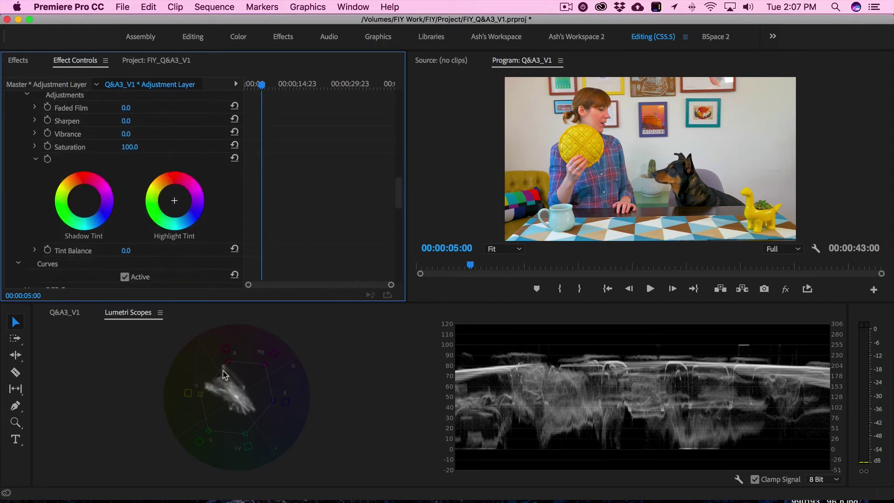
drag(399, 189, 398, 254)
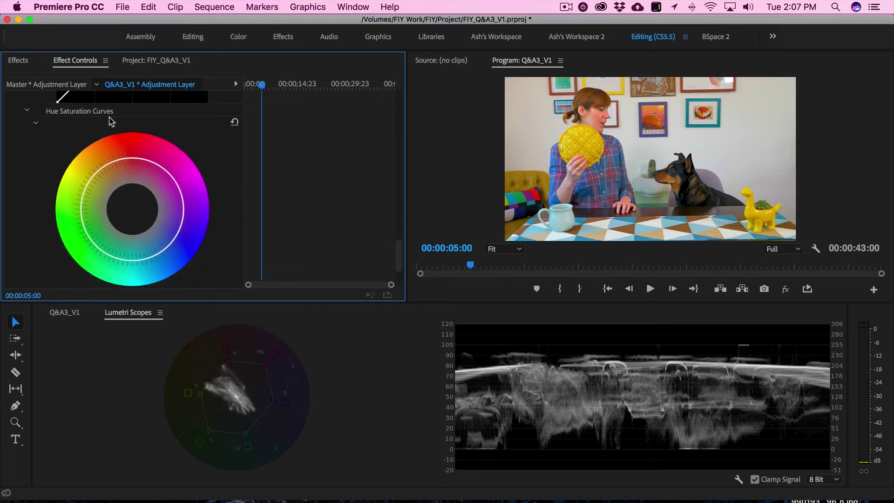
drag(399, 256, 399, 261)
click(88, 263)
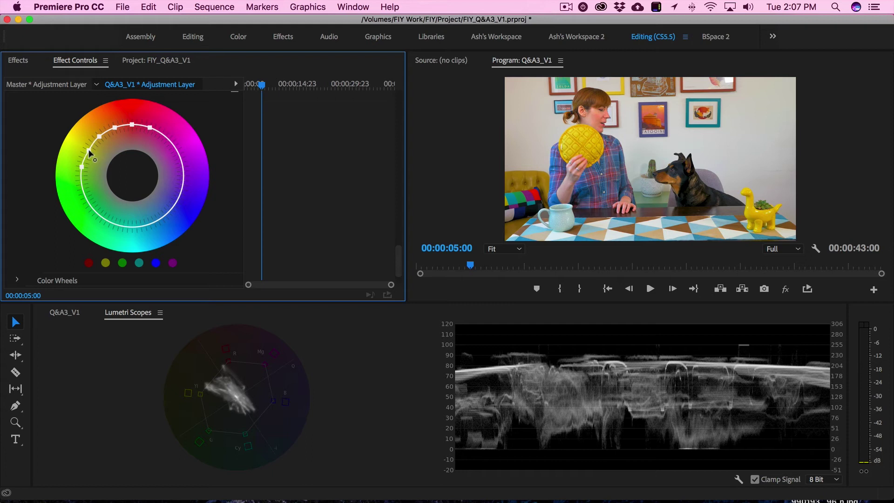
Step: Try boosting the yellow and red saturation on the Hue Saturation curve and bring the points back to the ring
mouse_move(91, 152)
mouse_down()
mouse_move(77, 148)
mouse_move(100, 157)
mouse_move(68, 141)
mouse_up()
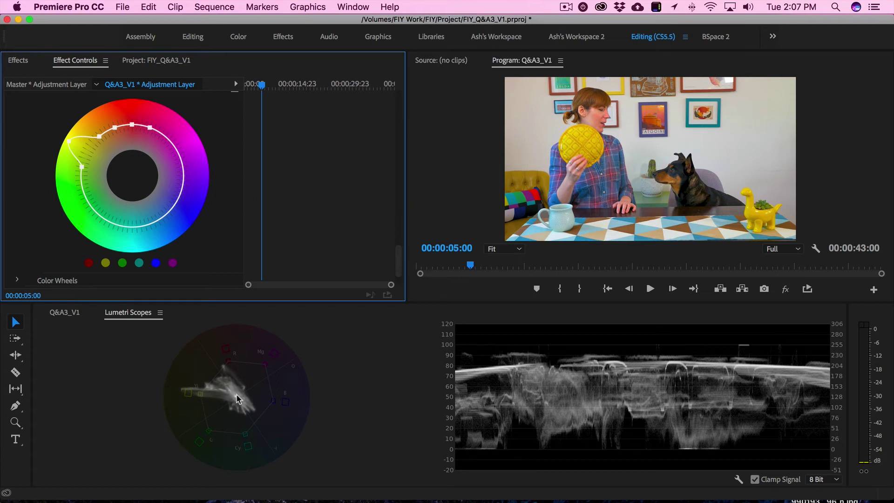
drag(69, 141, 85, 148)
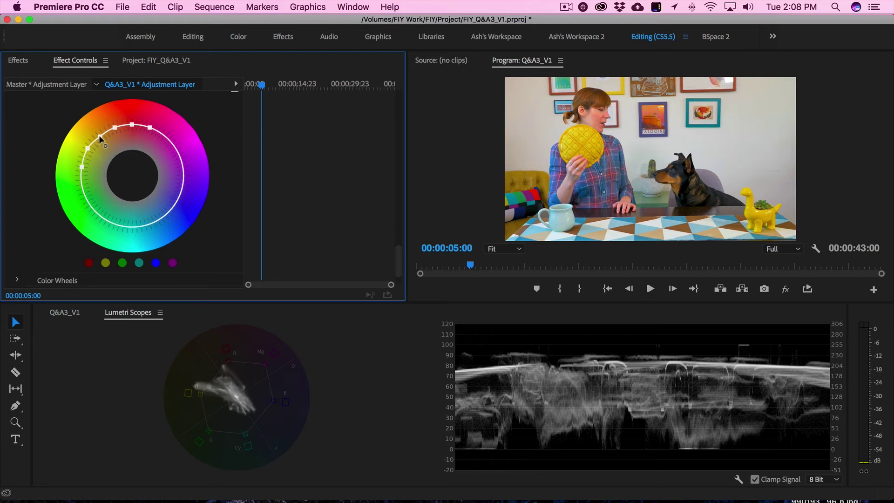
drag(96, 133, 100, 137)
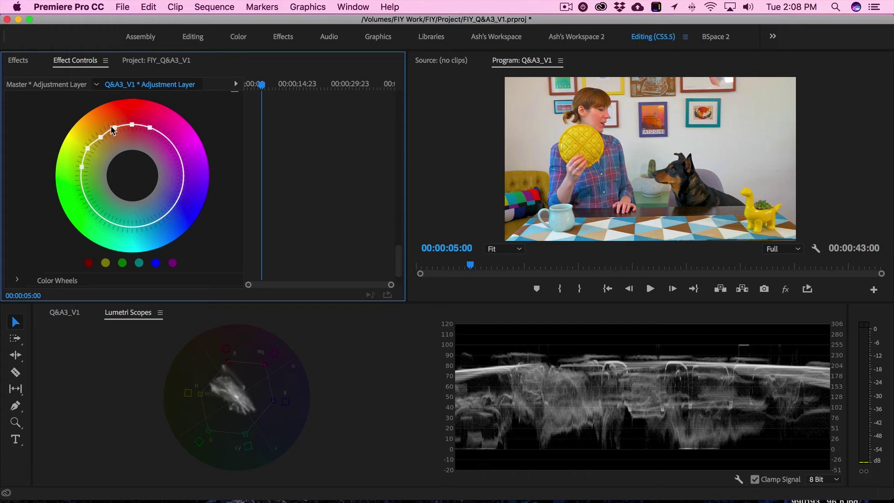
mouse_move(114, 130)
mouse_down()
mouse_move(133, 127)
mouse_move(129, 108)
mouse_up()
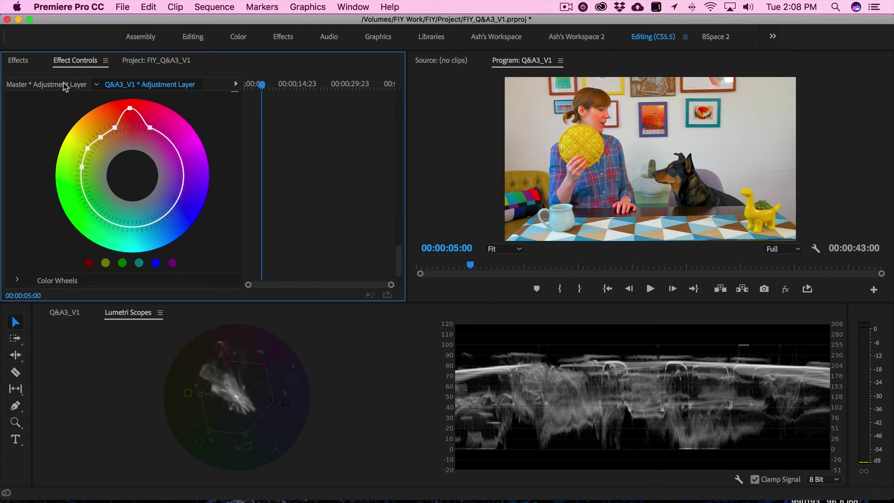
drag(129, 108, 129, 126)
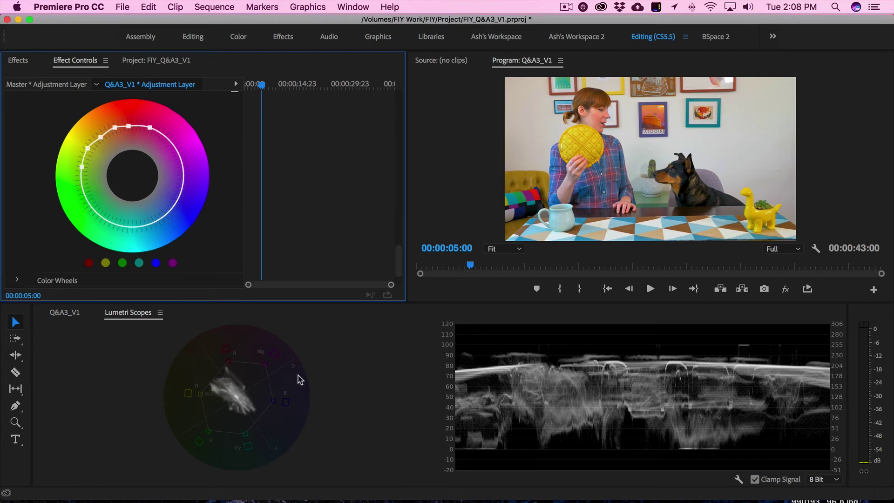
Step: Collapse the Curves section and expand Color Wheels to show the Midtones, Shadows and Highlights wheels
drag(400, 264, 398, 171)
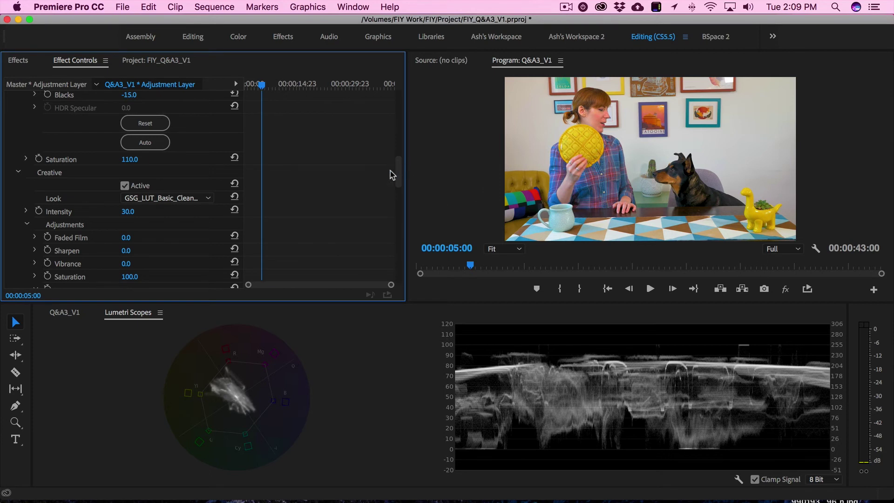
drag(398, 172, 391, 250)
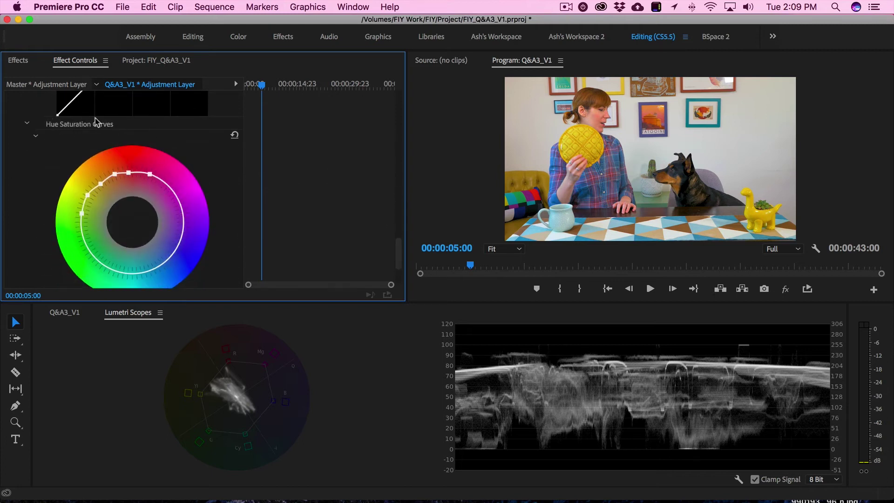
click(27, 124)
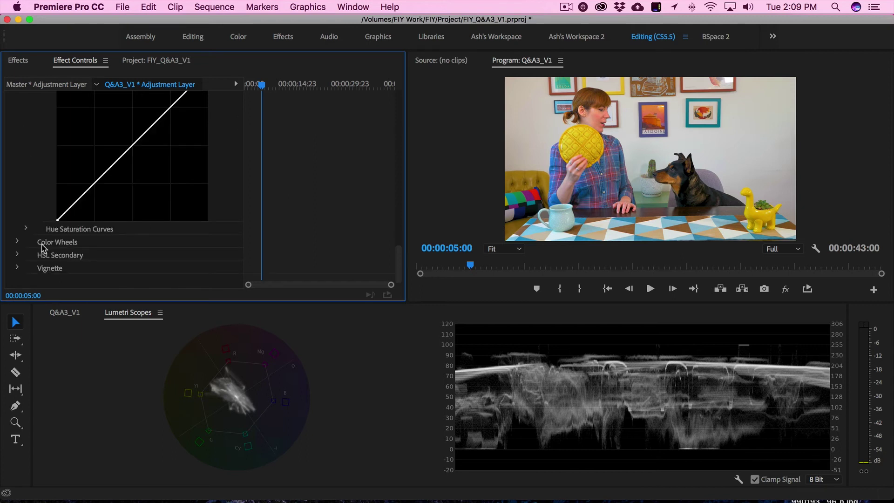
click(27, 228)
scroll(26, 193, up, 5)
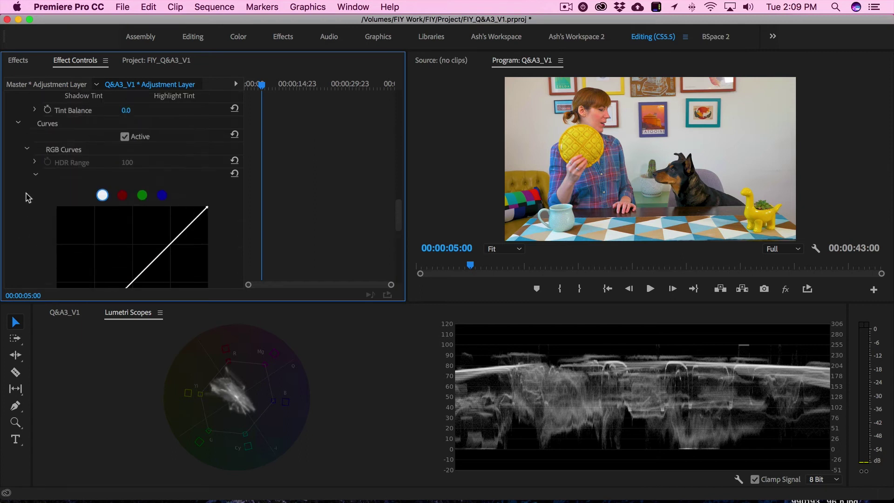
click(19, 122)
click(17, 242)
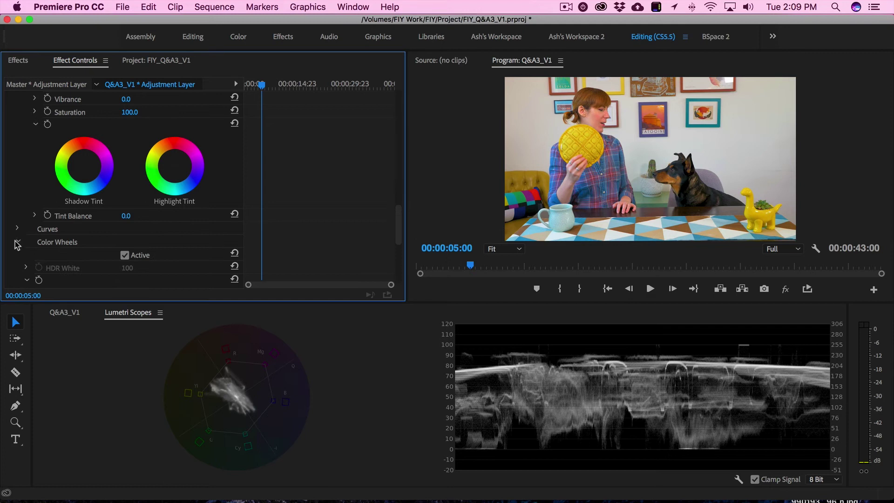
drag(401, 216, 389, 251)
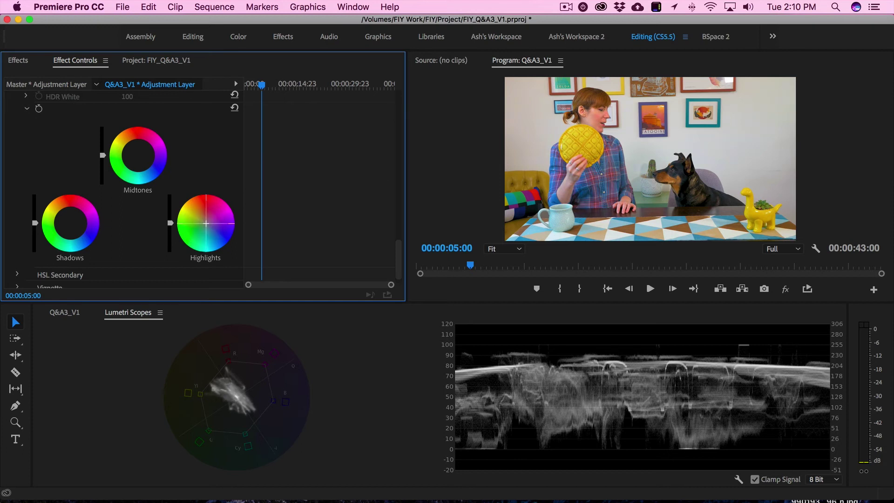
Step: Try tinting the Highlights wheel slightly towards blue-purple, compare by undoing and redoing, and undo the tint
drag(207, 224, 209, 225)
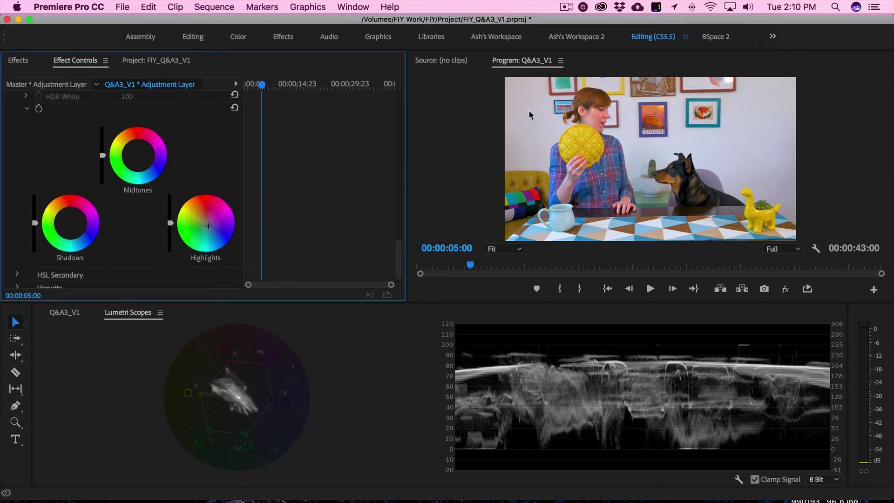
key(super+z)
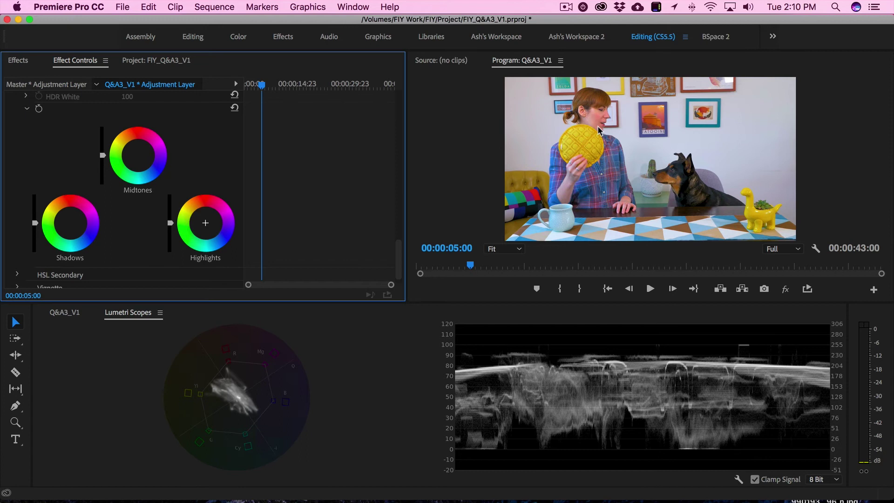
key(super+shift+z)
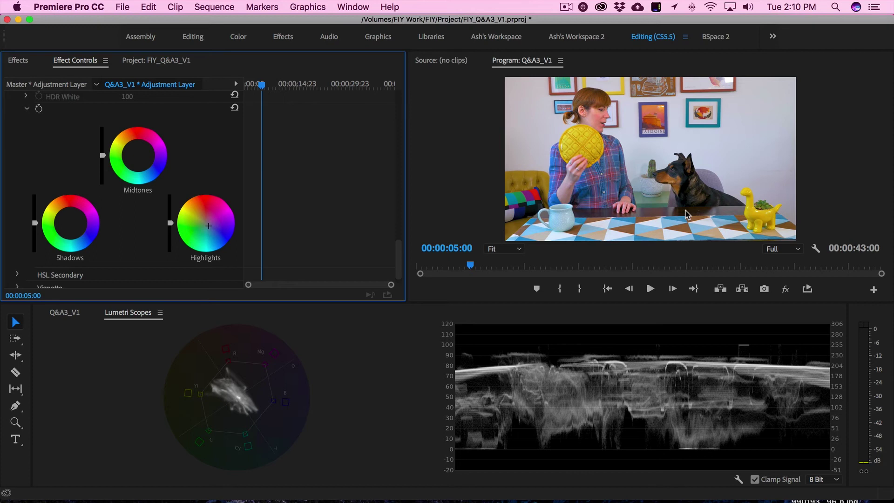
key(super+z)
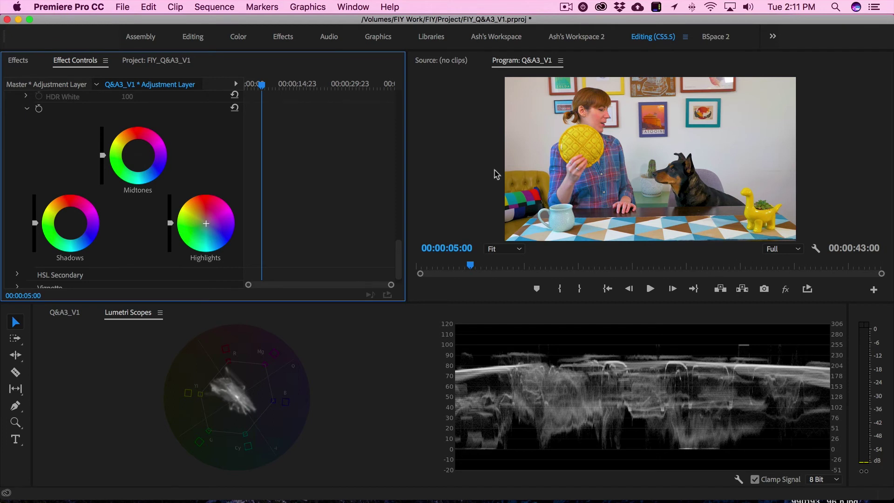
Step: Try tinting the Shadows wheel towards red, advance the playhead two frames, and return the Shadows to neutral
click(69, 224)
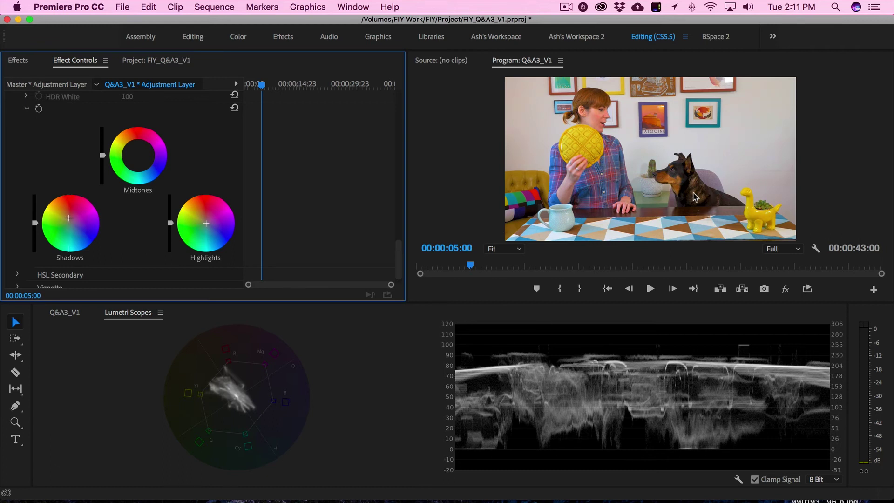
key(Right)
key(Right)
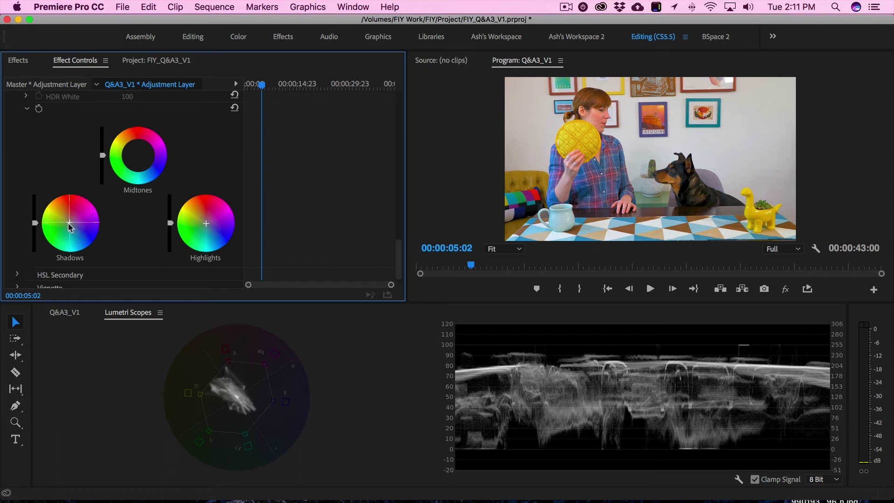
Step: Try tinting the Midtones wheel towards red and return it to neutral
scroll(68, 226, up, 3)
scroll(69, 225, down, 2)
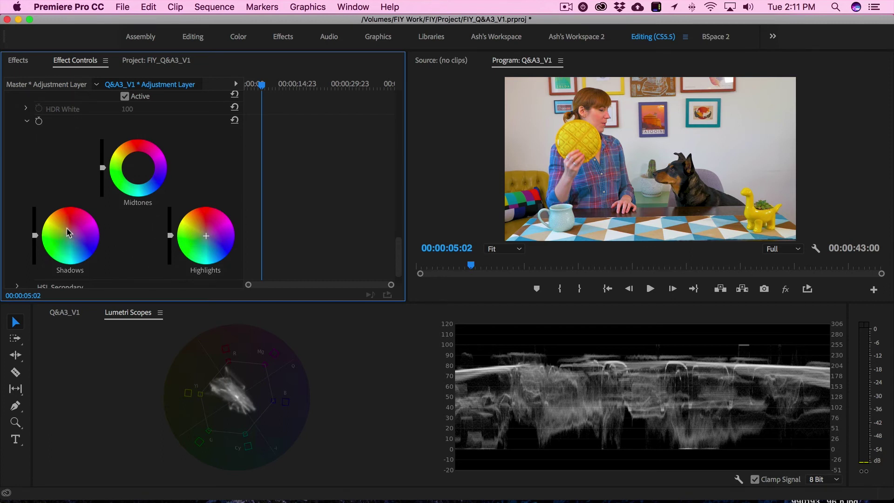
drag(135, 171, 138, 158)
drag(139, 172, 127, 179)
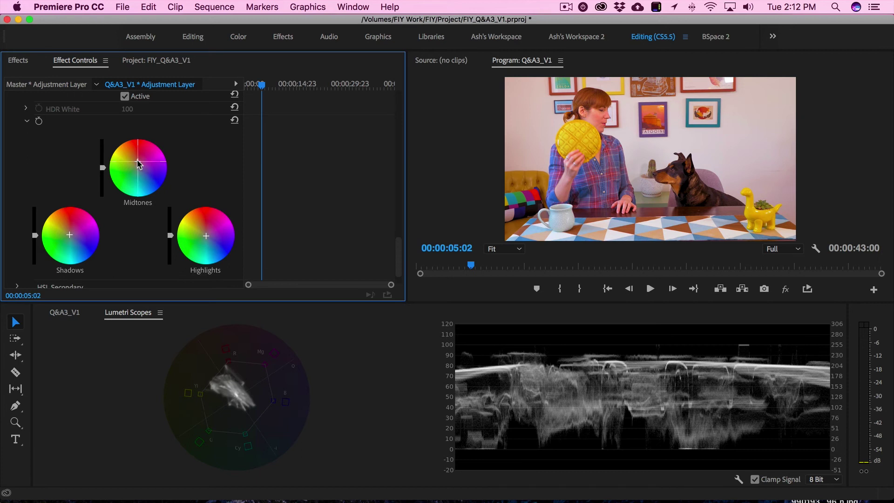
drag(138, 164, 136, 171)
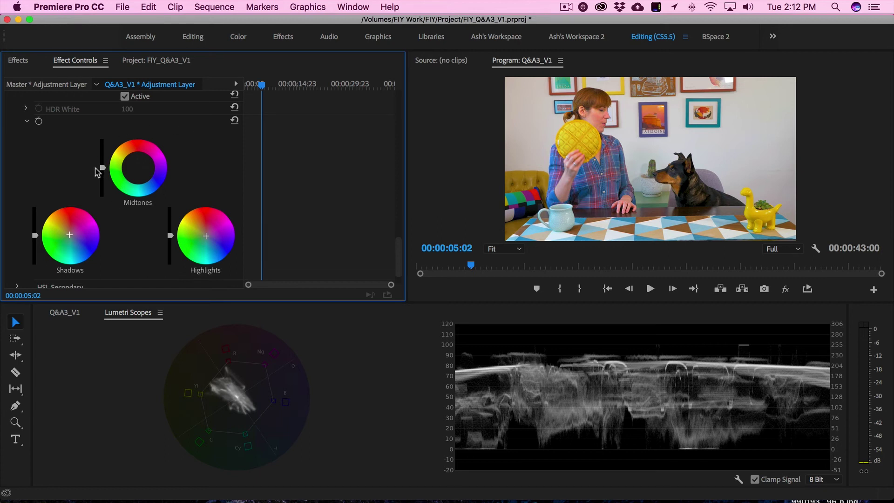
Step: Compare brighter and darker Midtones levels in Color Wheels, and leave the Midtones slightly darker than neutral
drag(103, 165, 102, 158)
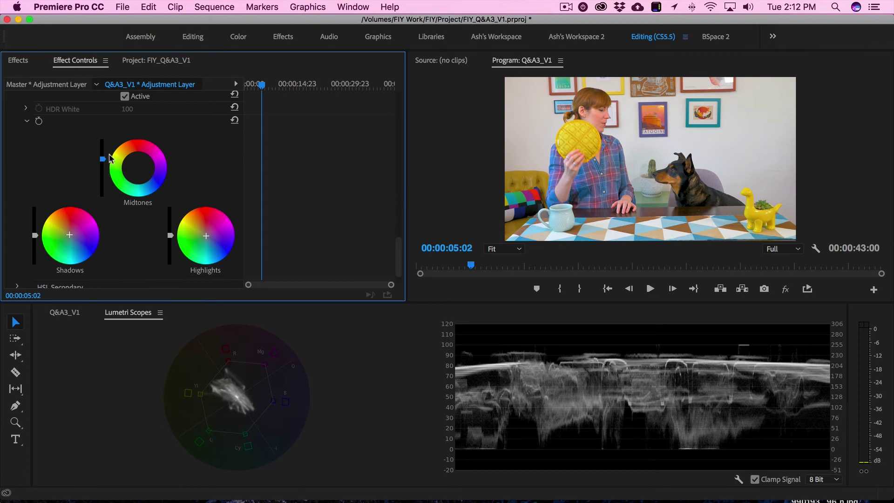
drag(103, 159, 103, 172)
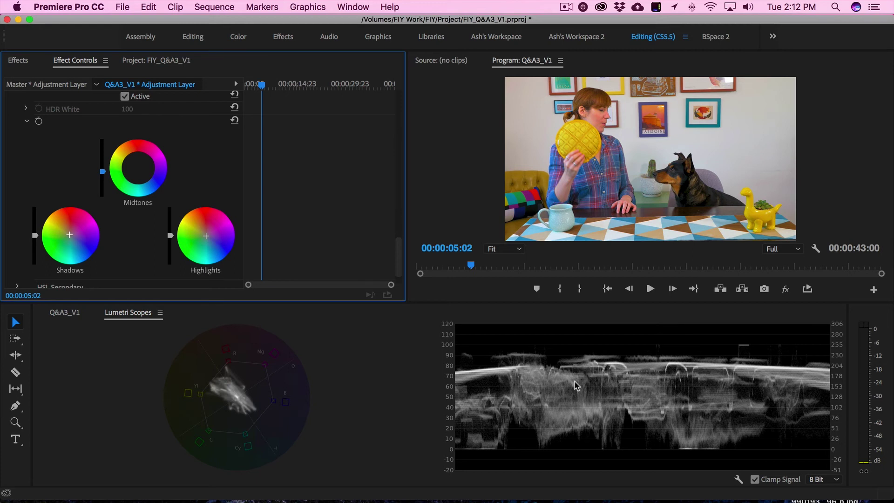
drag(103, 168, 102, 171)
drag(102, 171, 103, 161)
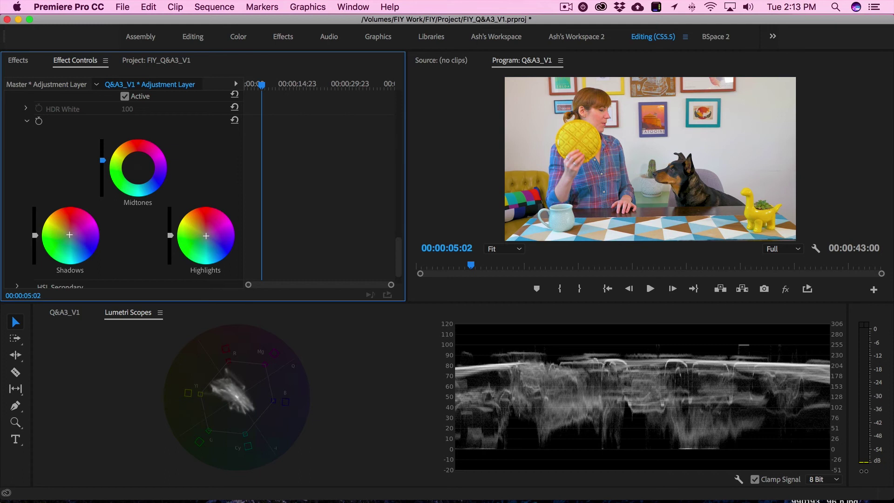
drag(102, 162, 103, 171)
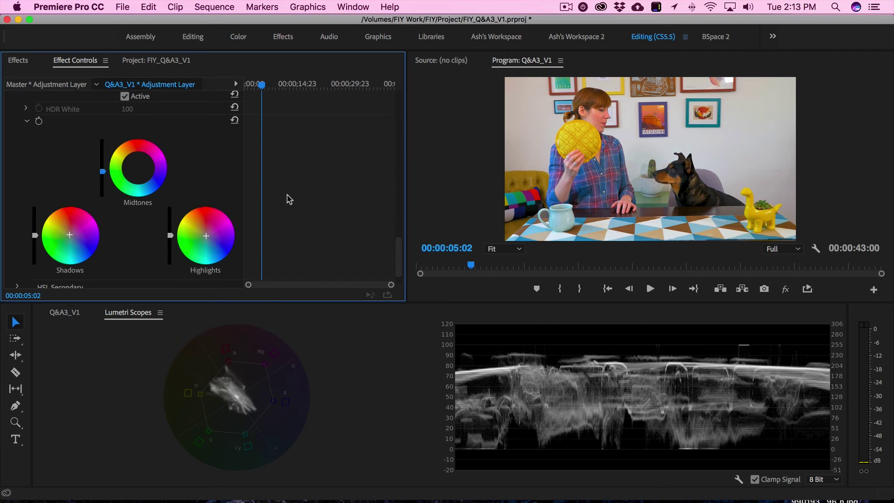
Step: Collapse the Color Wheels section and expand HSL Secondary to show its Key controls
scroll(230, 166, up, 2)
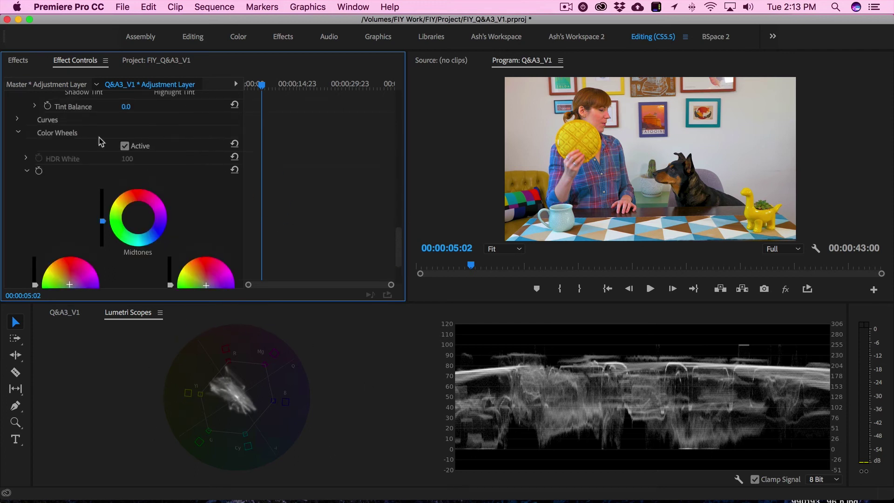
click(19, 134)
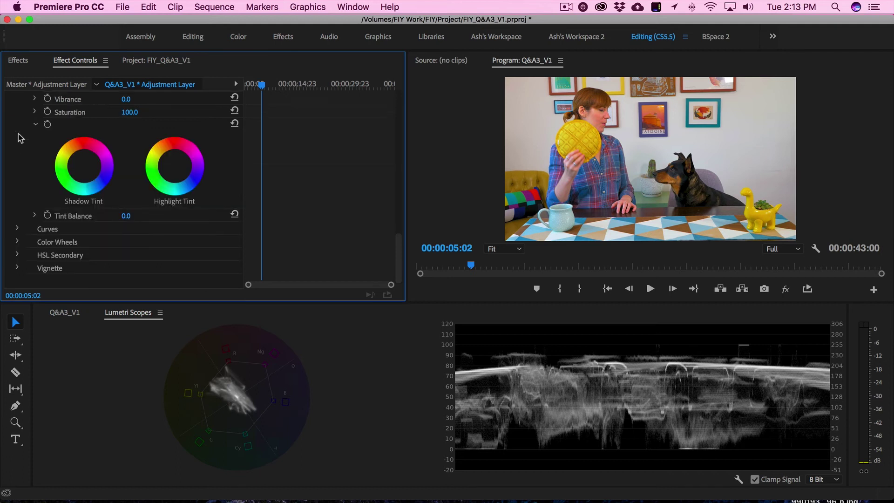
click(18, 255)
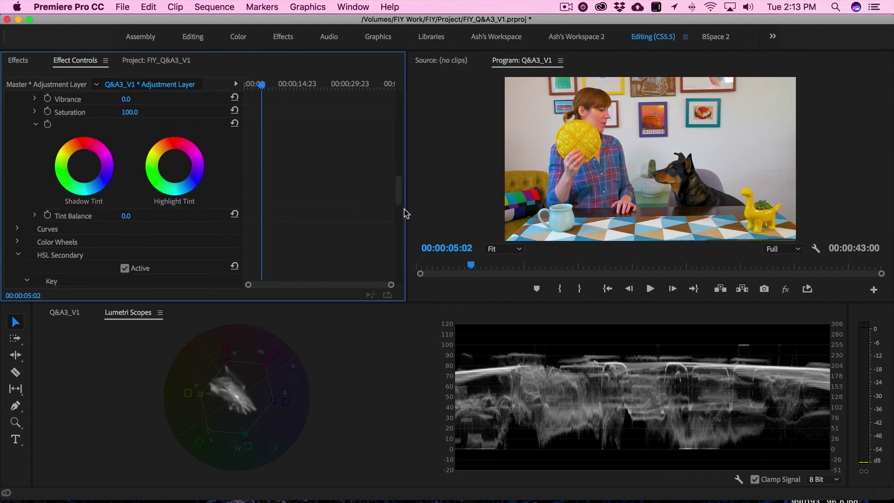
drag(397, 188, 396, 215)
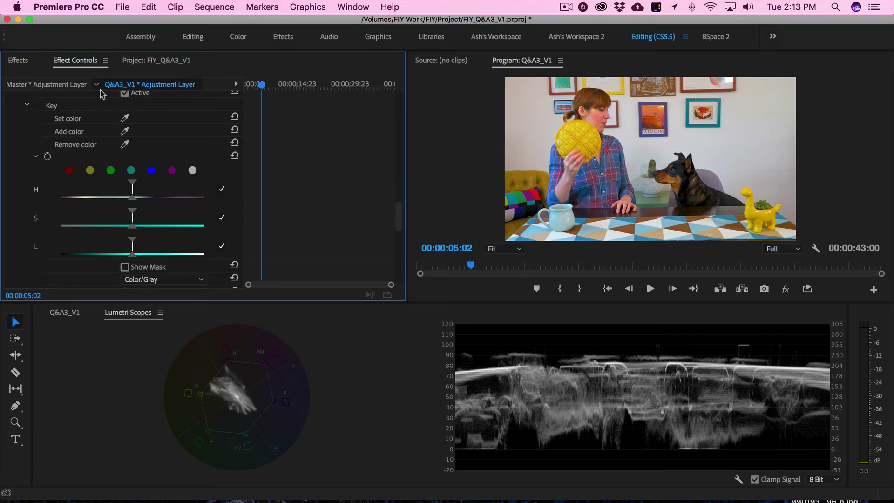
Step: Sample the woman's facial skin tone as the HSL Secondary key color and show the mask in Color/Gray
click(128, 114)
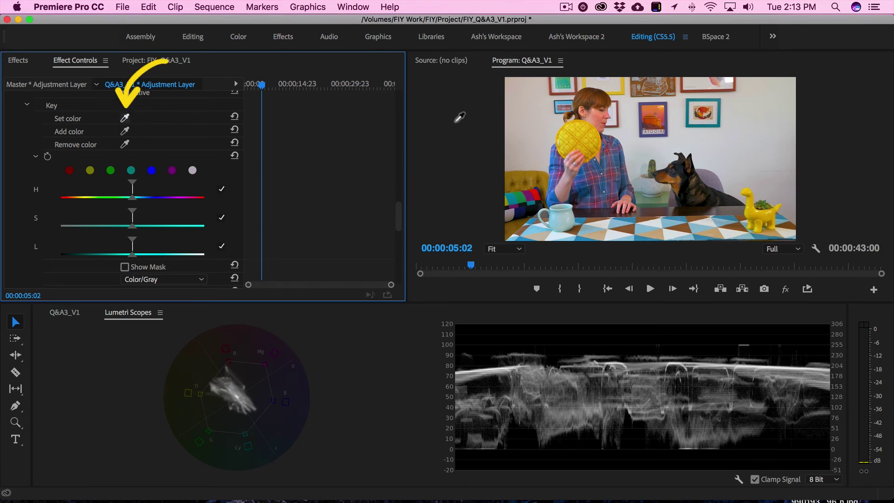
click(593, 113)
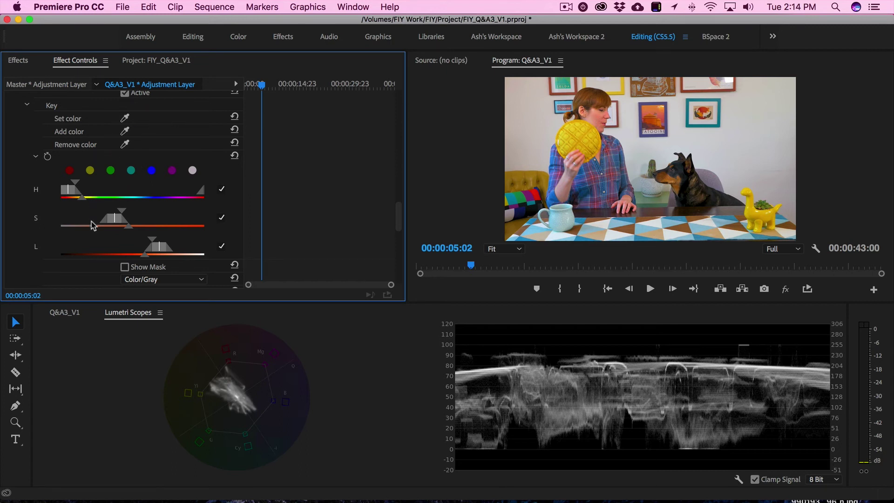
click(125, 268)
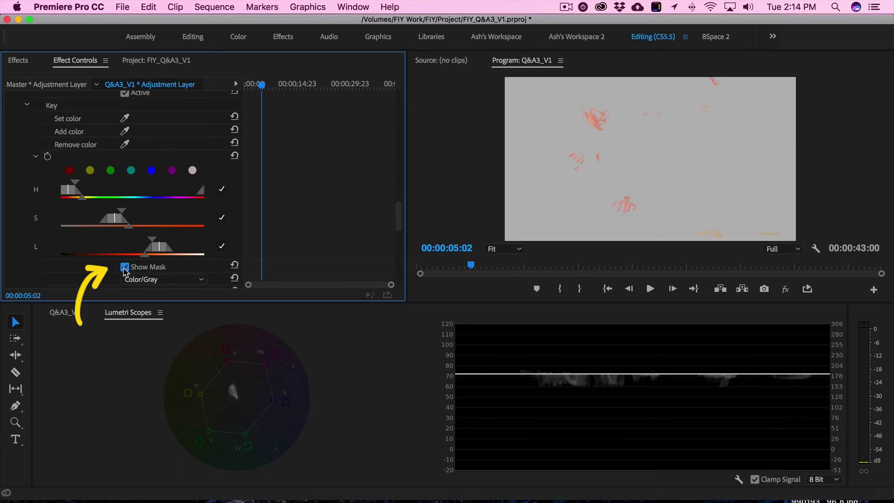
drag(399, 219, 398, 226)
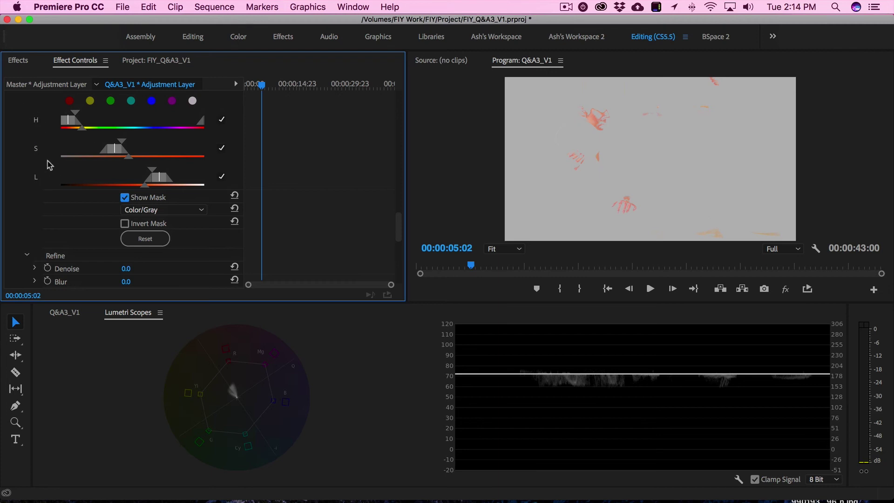
Step: Try widening the key's Hue range from red into the greens and blues, and return it to the sampled skin-tone range
drag(80, 128, 117, 129)
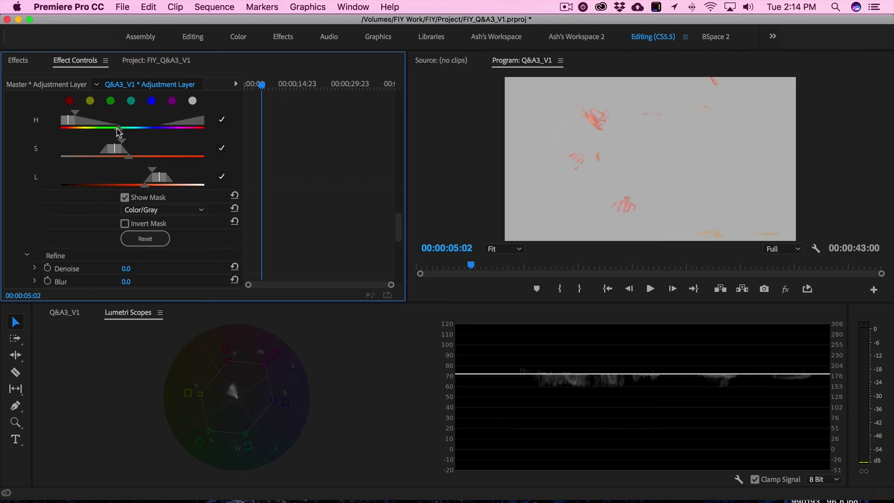
drag(75, 114, 127, 116)
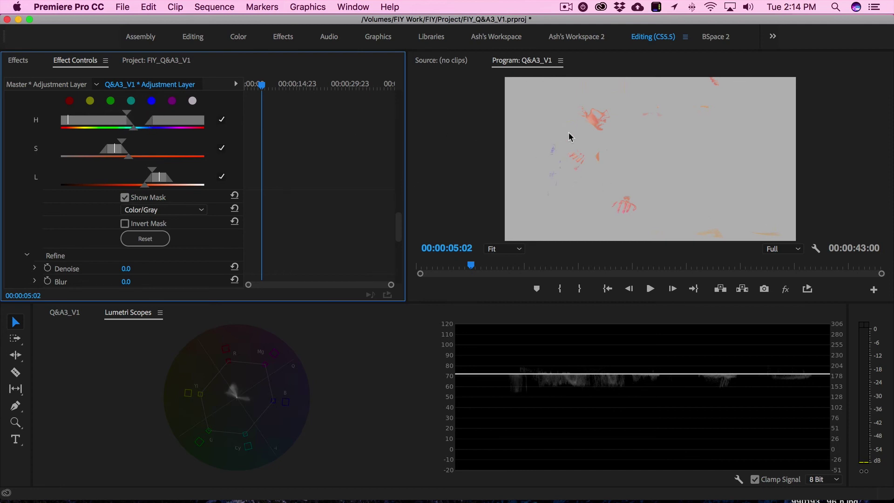
drag(106, 117, 72, 124)
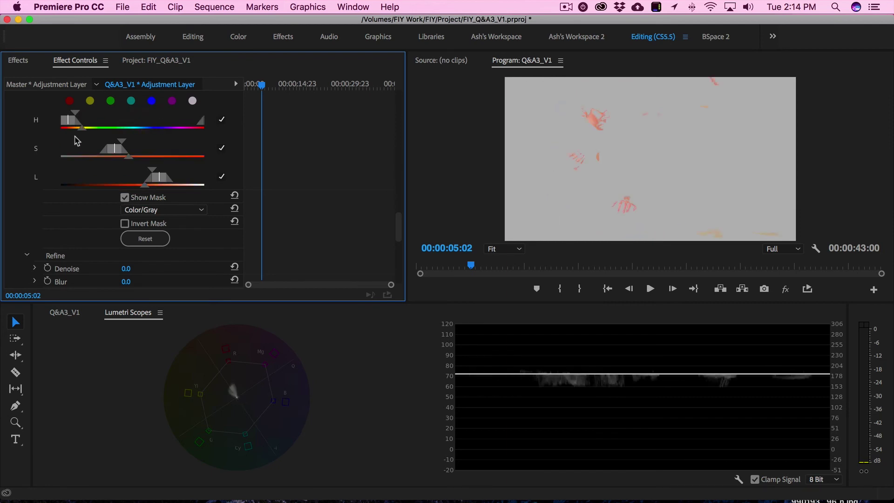
Step: Soften the key's Hue falloff slightly, try a wider Saturation range, and narrow the Saturation range around the skin tone
drag(81, 130, 89, 129)
drag(122, 143, 139, 143)
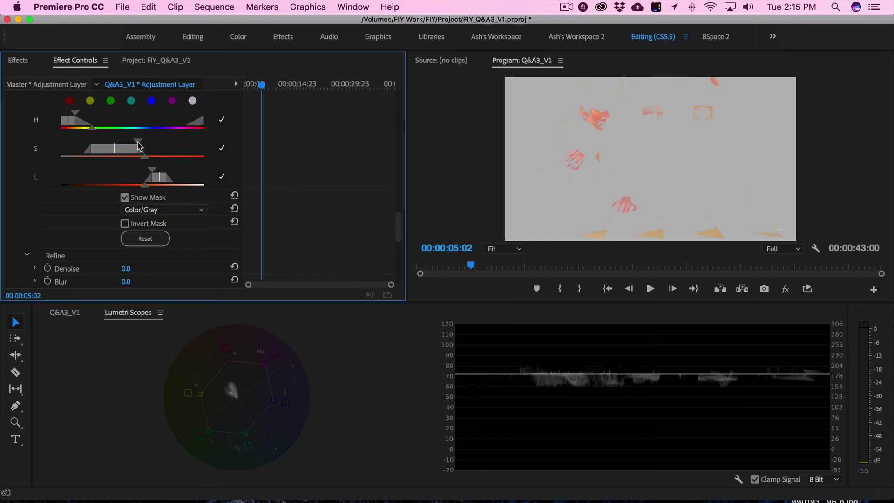
mouse_move(137, 142)
mouse_down()
mouse_move(117, 143)
mouse_move(126, 160)
mouse_move(118, 150)
mouse_move(152, 153)
mouse_move(105, 156)
mouse_move(136, 157)
mouse_move(122, 146)
mouse_up()
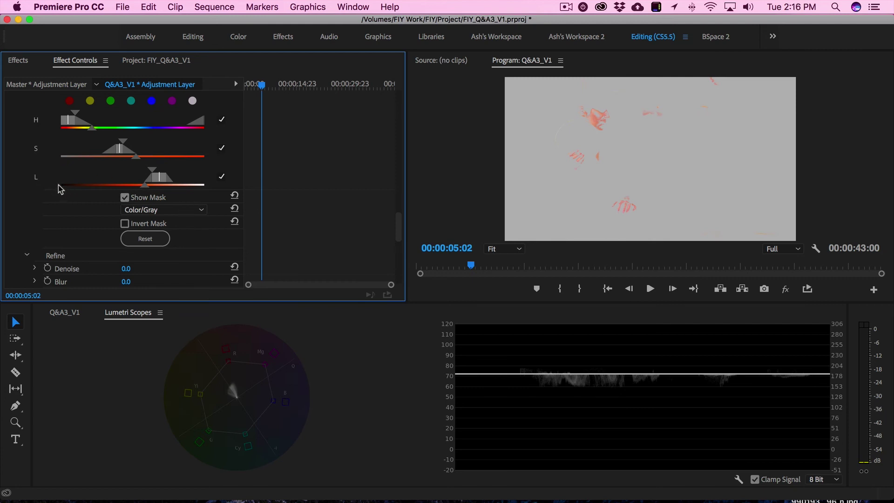
Step: Widen the key's Luminance range, adjust its falloff, and shift the range slightly darker
drag(165, 178, 142, 174)
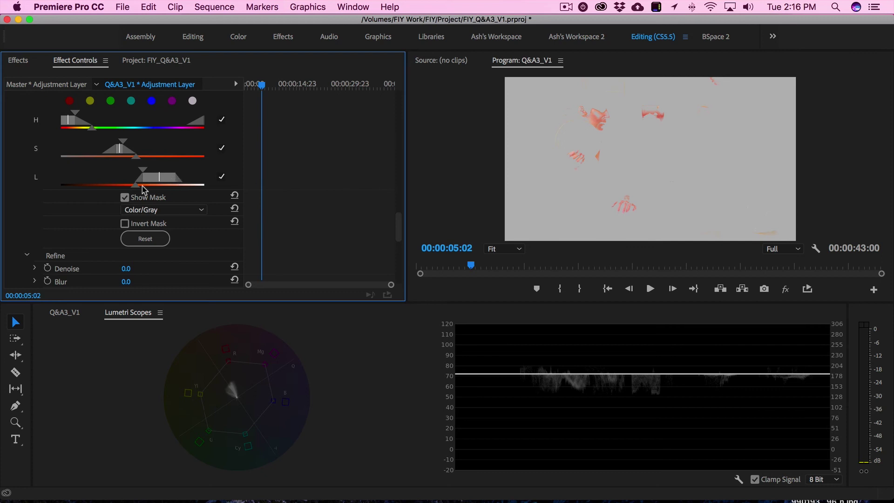
mouse_move(136, 185)
mouse_down()
mouse_move(124, 188)
mouse_move(139, 172)
mouse_up()
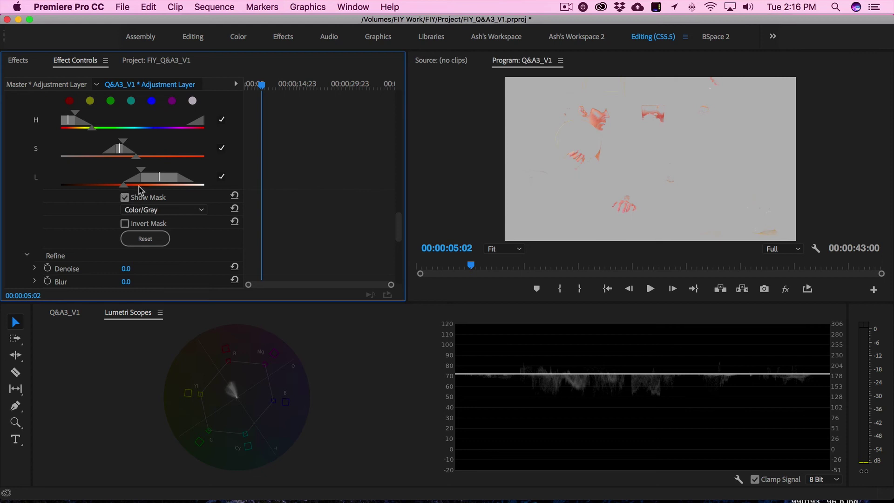
drag(125, 187, 131, 187)
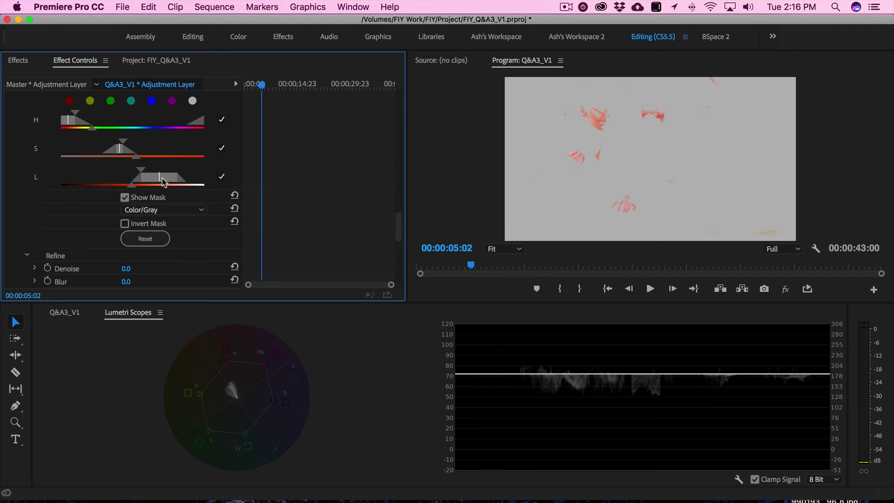
mouse_move(166, 182)
mouse_down()
mouse_move(180, 182)
mouse_move(156, 182)
mouse_move(164, 182)
mouse_up()
Step: Widen the key's Hue range towards yellow, and tighten the Luminance and Saturation ranges around the skin
mouse_move(78, 116)
mouse_down()
mouse_move(125, 115)
mouse_move(92, 115)
mouse_up()
drag(125, 146, 135, 146)
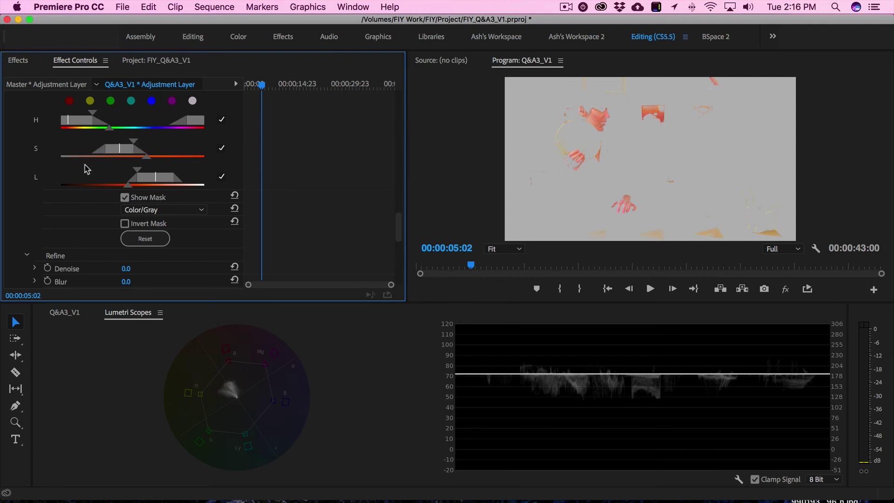
drag(125, 188, 150, 173)
drag(135, 144, 124, 146)
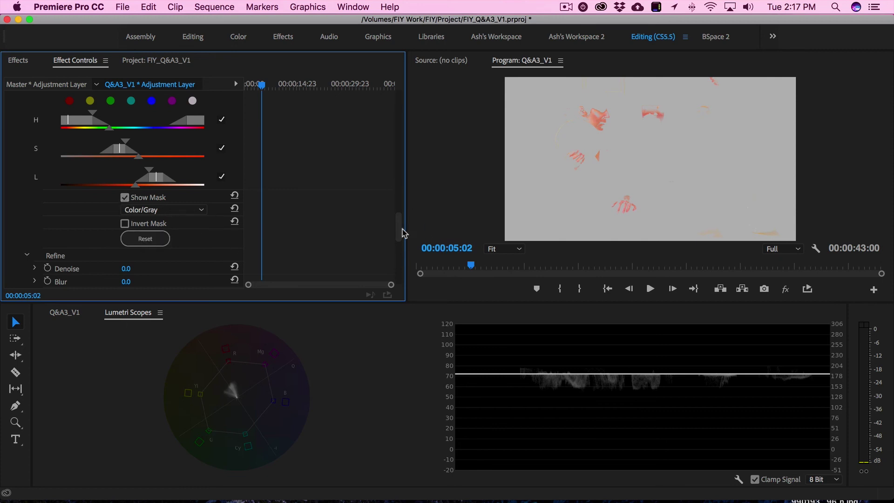
Step: Set the Refine Blur of the HSL Secondary mask to 10
drag(397, 225, 399, 214)
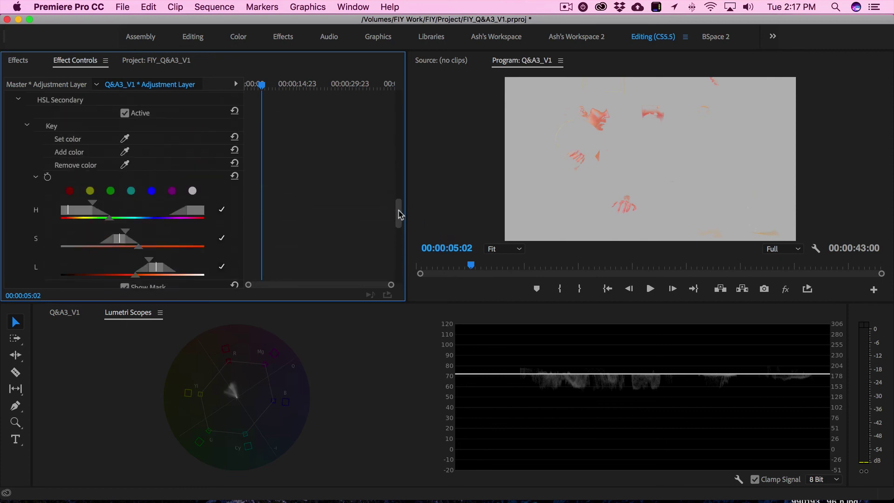
scroll(352, 196, down, 10)
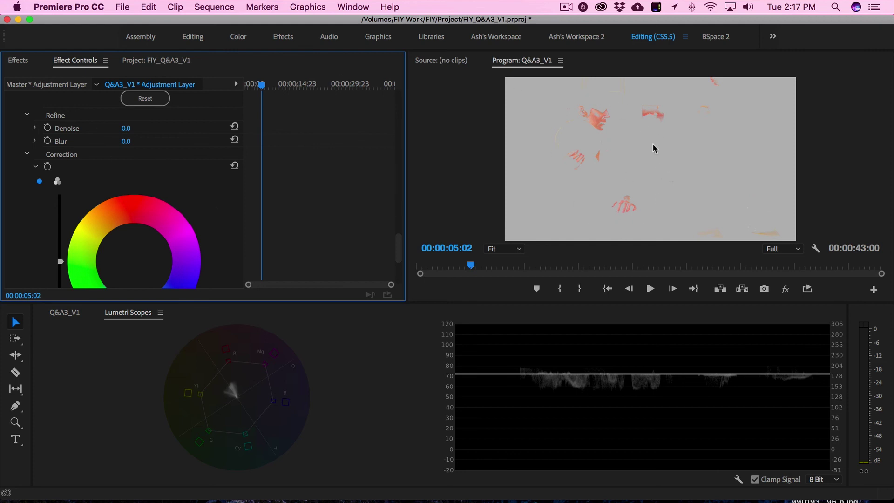
scroll(396, 244, up, 1)
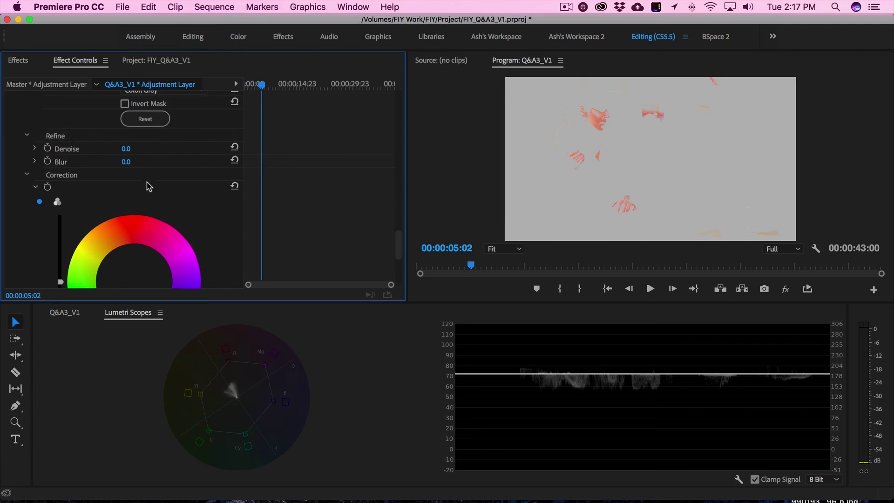
click(125, 162)
text(10)
key(Return)
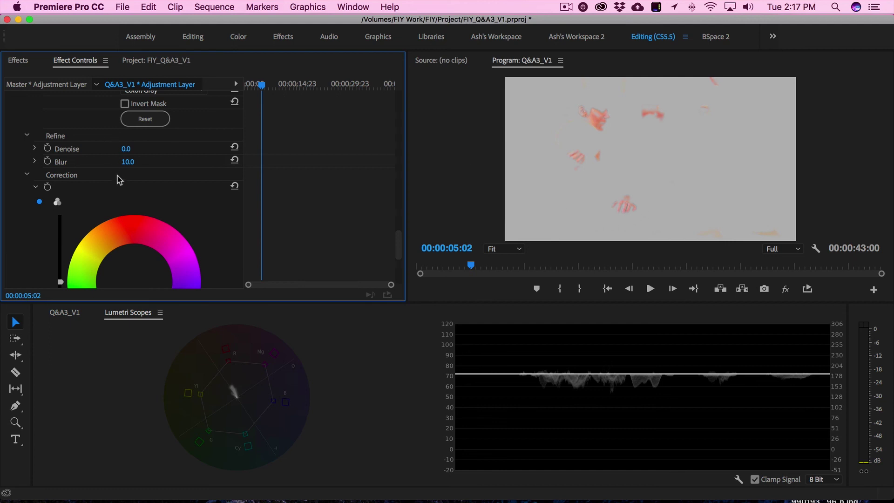
Step: Try different Blur amounts on the skin mask and return the Blur to 10
drag(135, 162, 137, 162)
drag(125, 161, 134, 162)
click(120, 163)
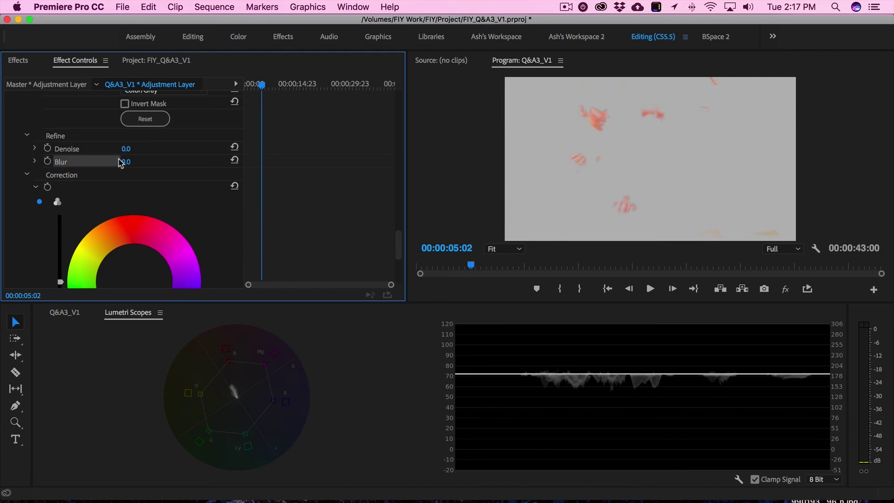
click(135, 161)
text(10)
key(Return)
Step: Turn off the HSL Secondary mask display to show the full image again
drag(396, 237, 397, 248)
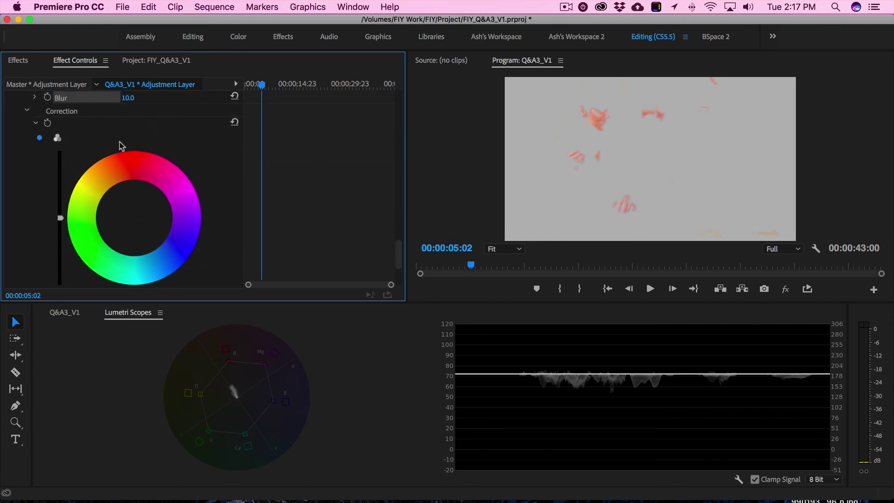
drag(399, 252, 398, 231)
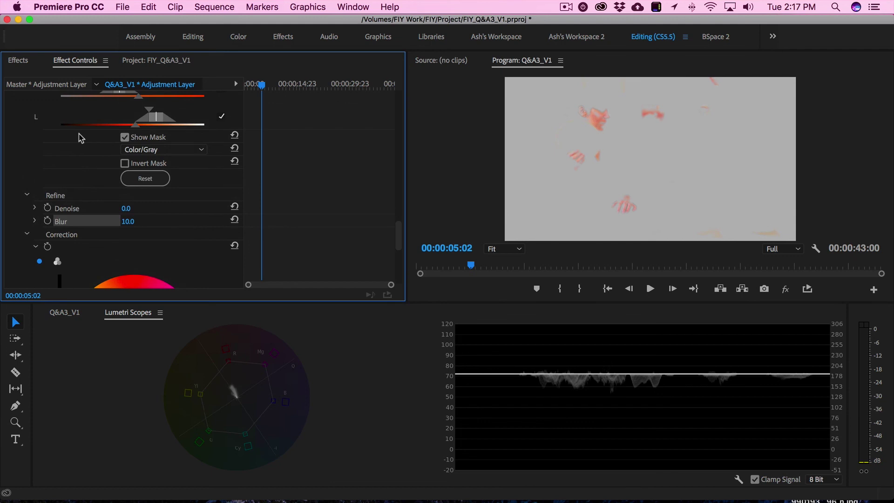
click(125, 137)
Step: Try a strong blue shift of -207 on the HSL Secondary Correction Temperature, and set the Temperature to 10
drag(398, 234, 396, 268)
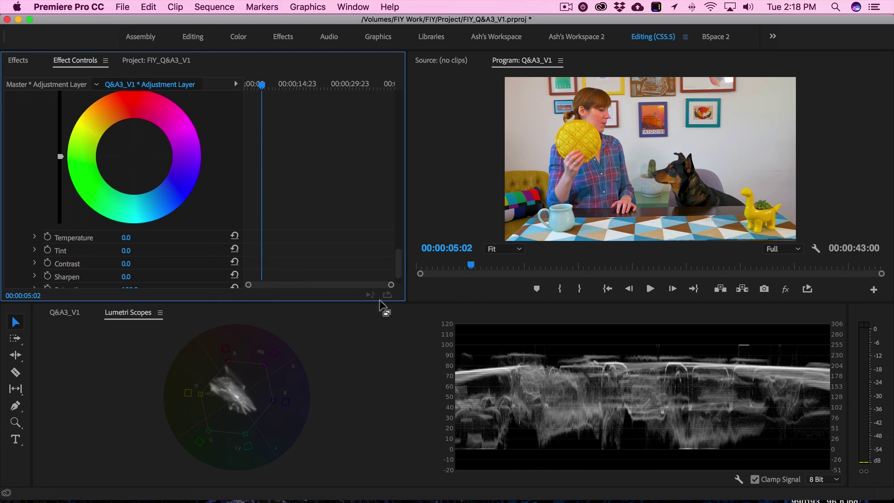
scroll(396, 263, down, 2)
drag(125, 204, 58, 204)
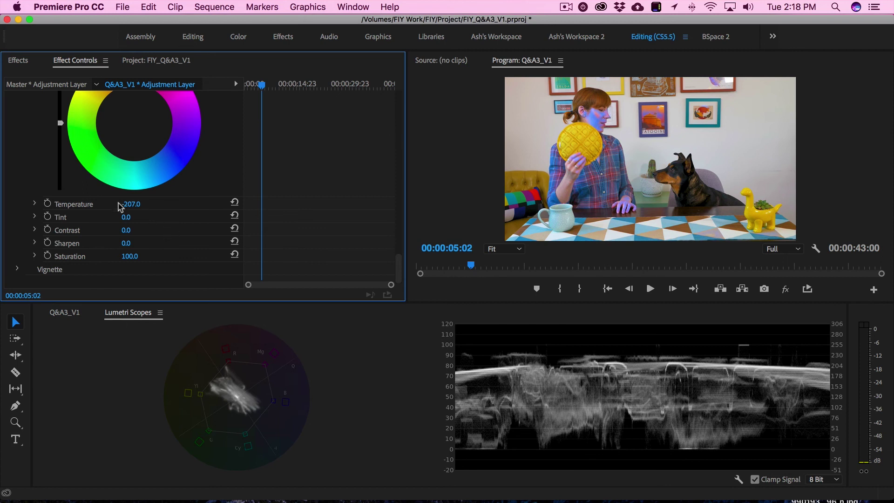
click(134, 205)
text(10)
key(Return)
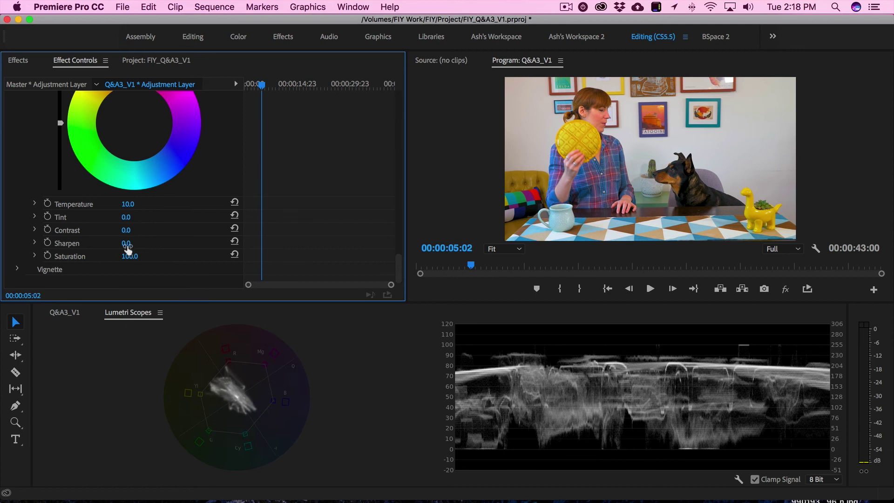
Step: Try 79 and 100 for the HSL Secondary Correction Saturation, and set it to 94
drag(127, 255, 163, 255)
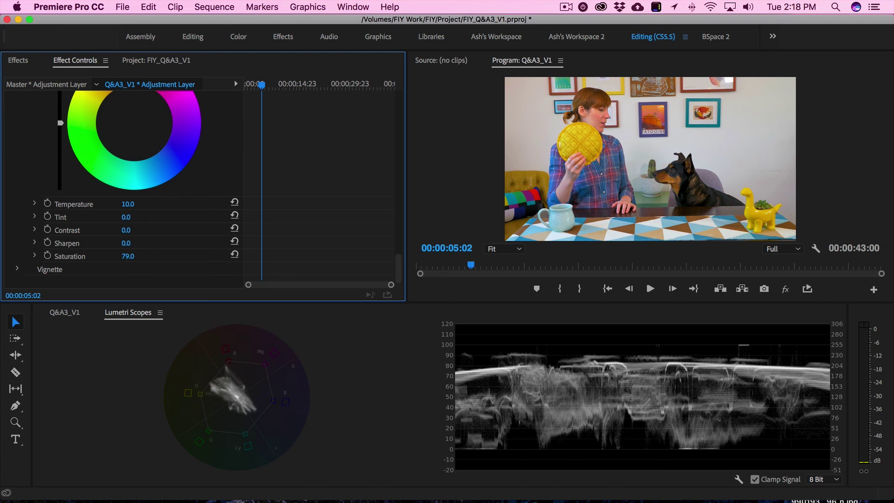
drag(128, 255, 146, 257)
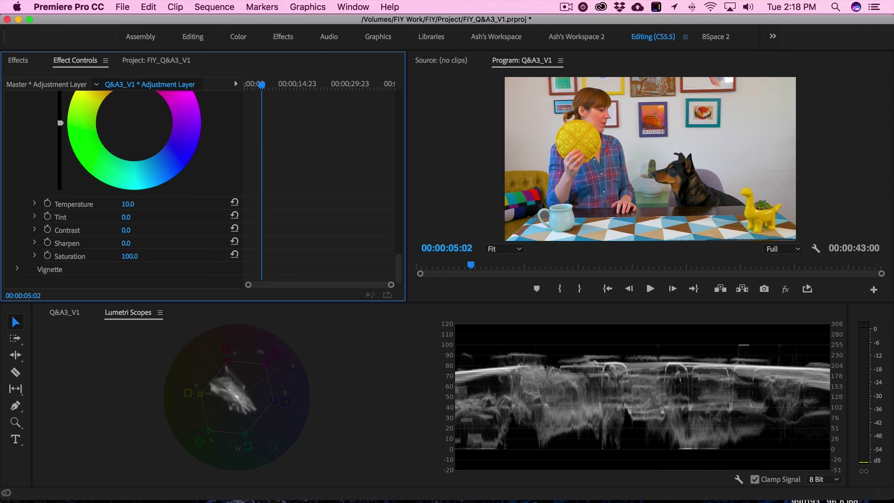
drag(128, 255, 125, 256)
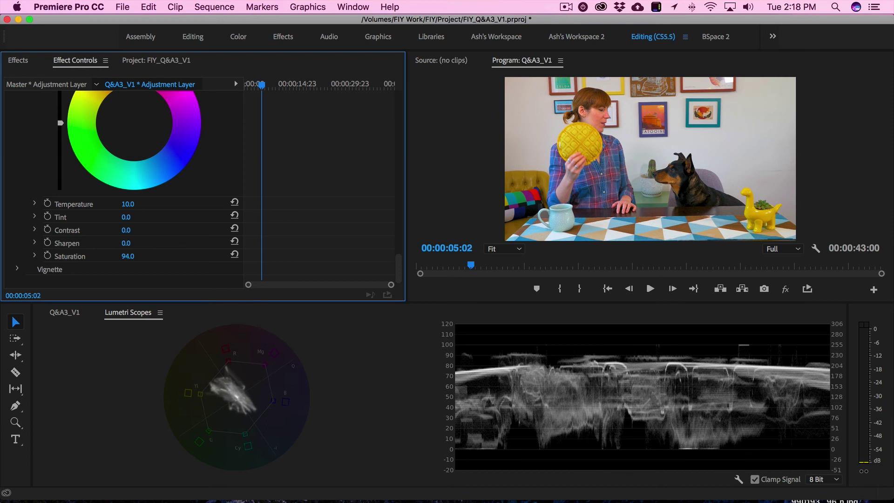
Step: Undo the last Saturation change and set the HSL Secondary Correction Saturation to 95
key(super+z)
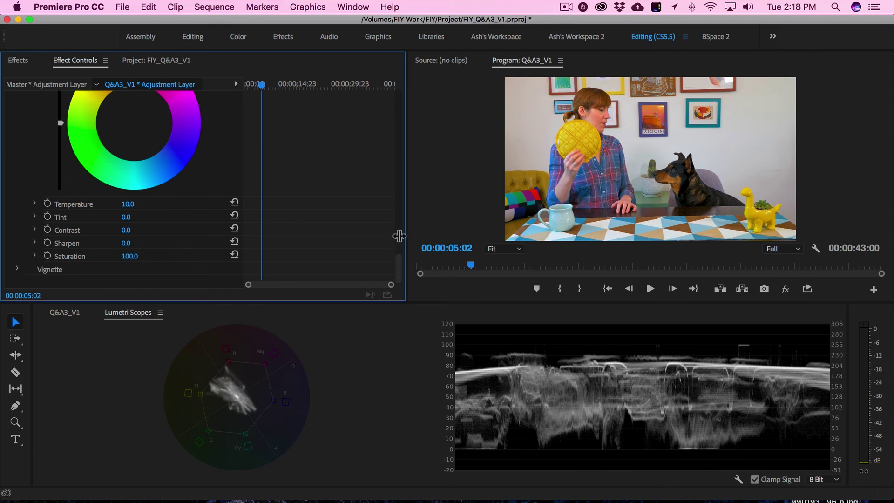
scroll(397, 259, up, 3)
scroll(395, 260, down, 1)
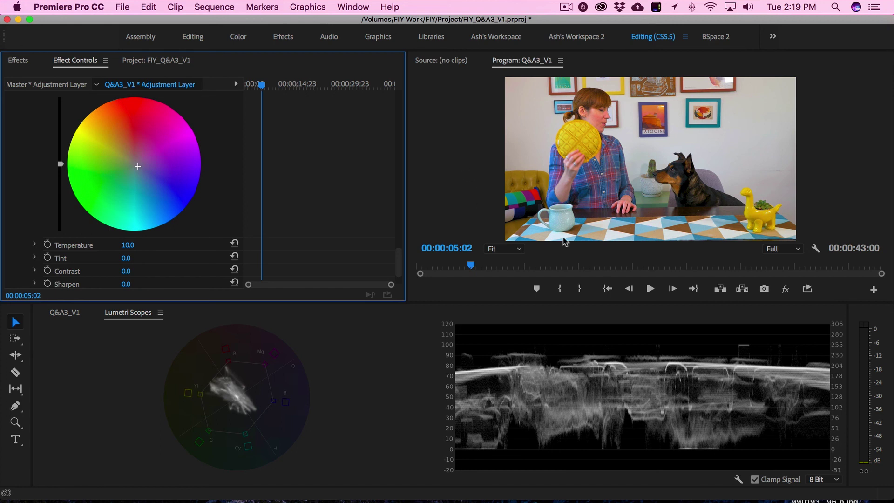
drag(396, 263, 400, 254)
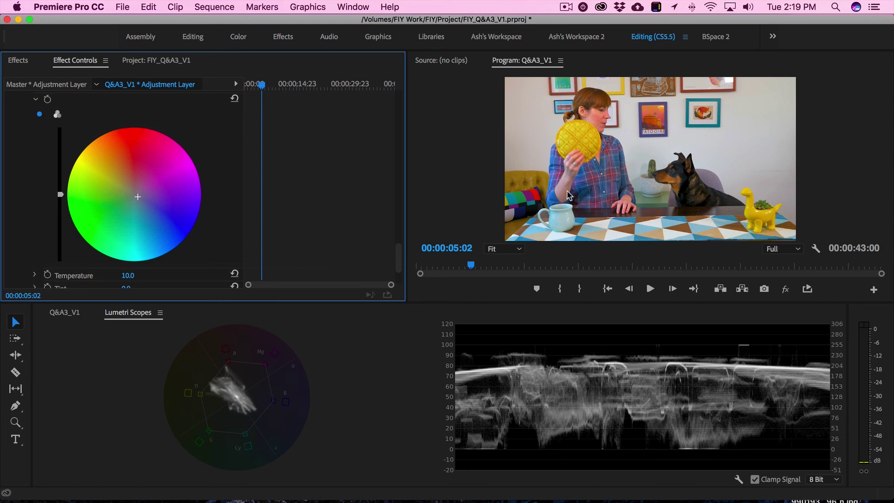
drag(398, 261, 393, 289)
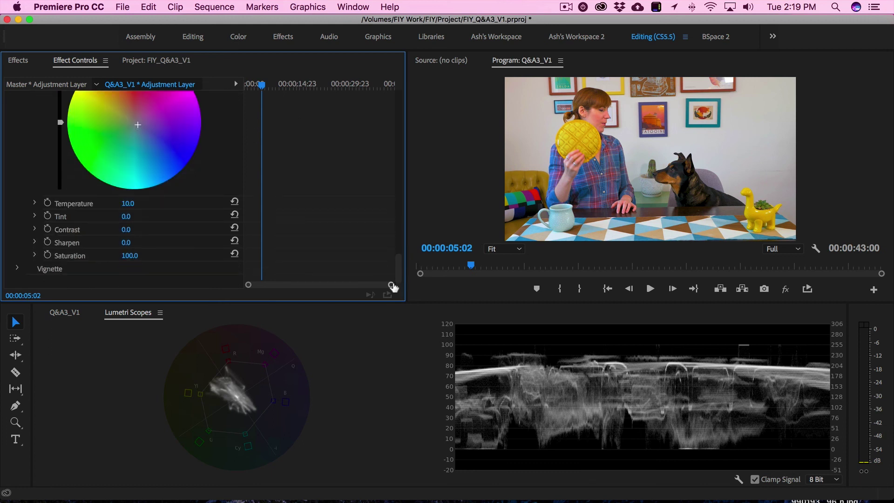
click(129, 255)
text(95)
key(Return)
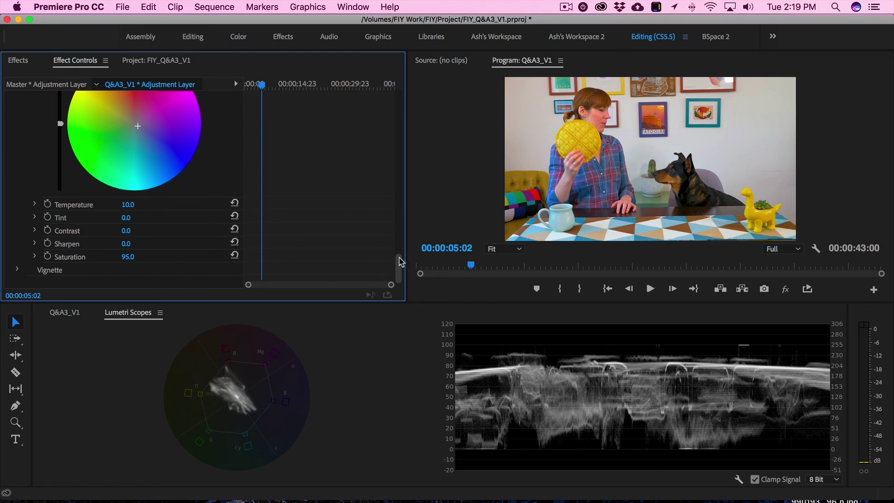
Step: Expand the Vignette settings of the Lumetri Color effect on the adjustment layer
drag(398, 256, 399, 233)
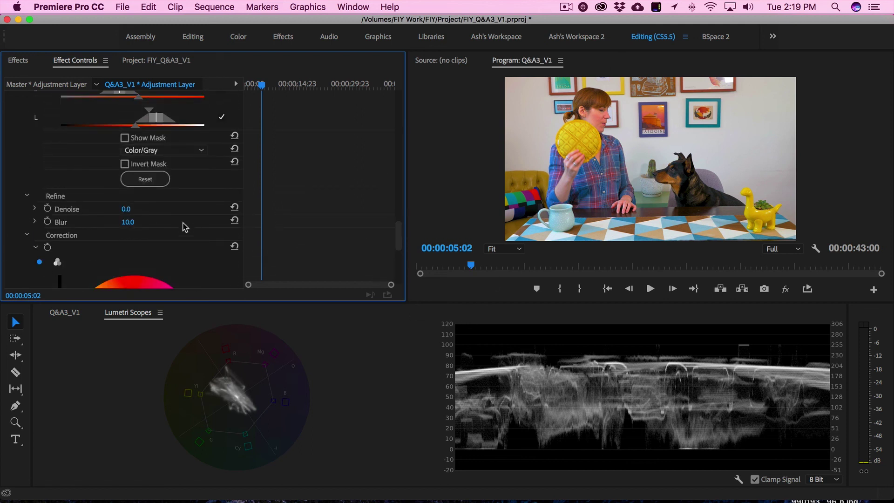
drag(399, 229, 400, 255)
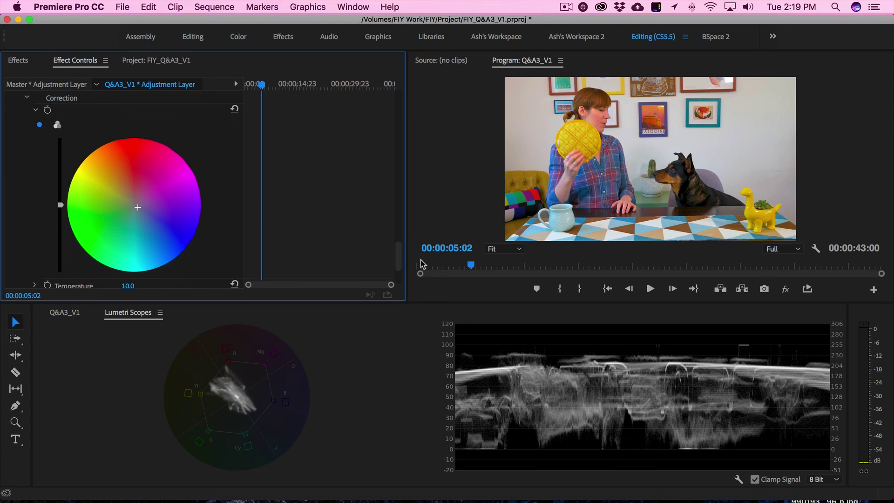
drag(398, 256, 398, 269)
click(19, 270)
drag(399, 255, 401, 303)
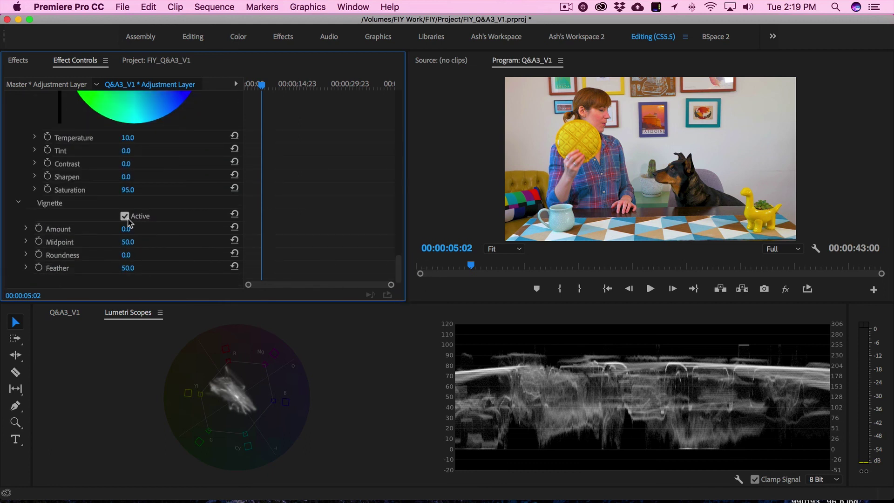
Step: Try Vignette Amounts of 5, -2.5 and -1 on the adjustment layer
drag(126, 229, 140, 229)
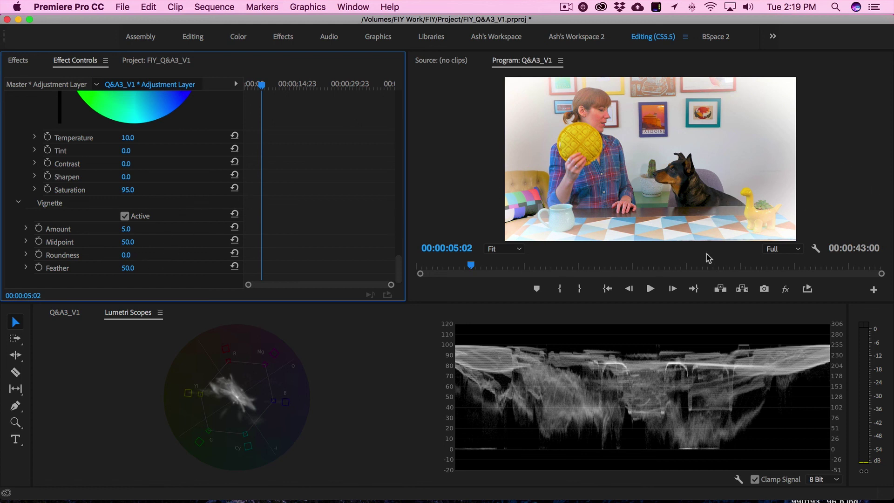
drag(127, 229, 129, 233)
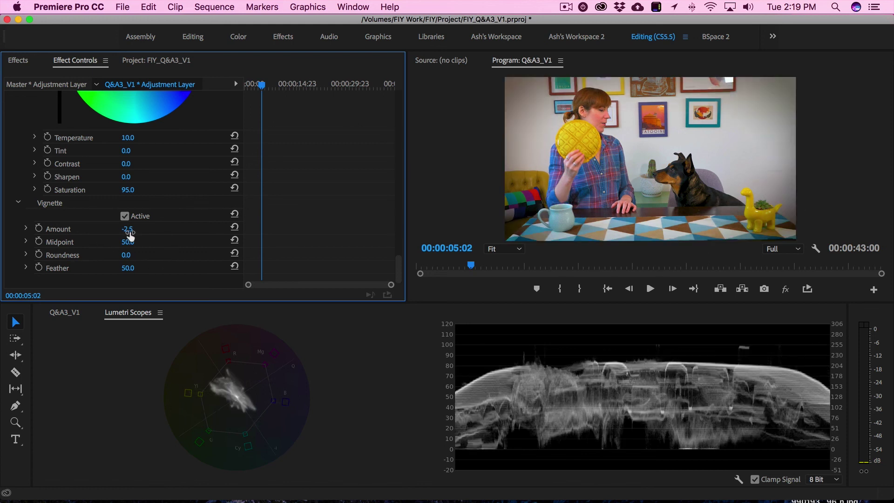
click(130, 228)
text(-1)
key(Return)
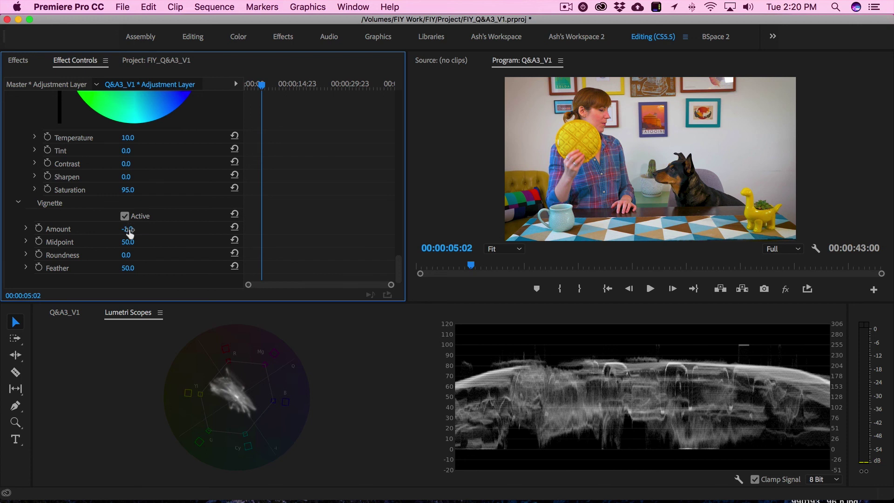
Step: Set the Vignette to Amount -5, Midpoint 6, Roundness 71 and Feather 100, and deactivate it
drag(127, 229, 123, 228)
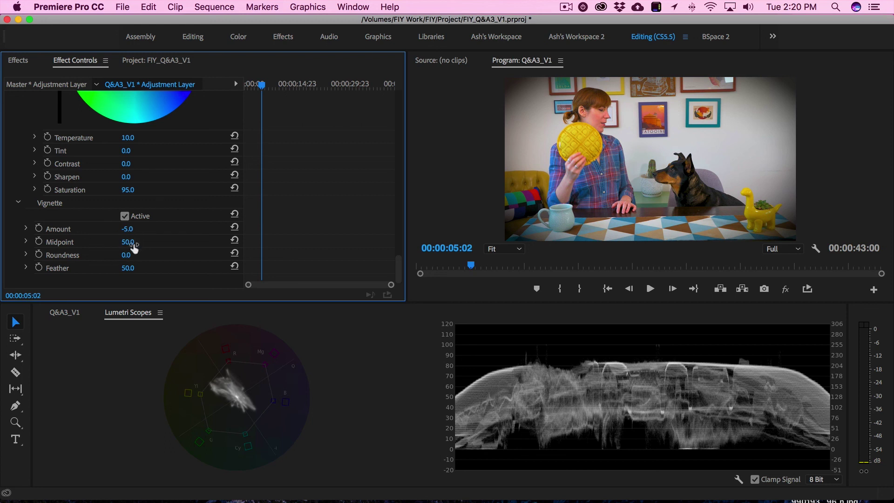
drag(127, 241, 139, 270)
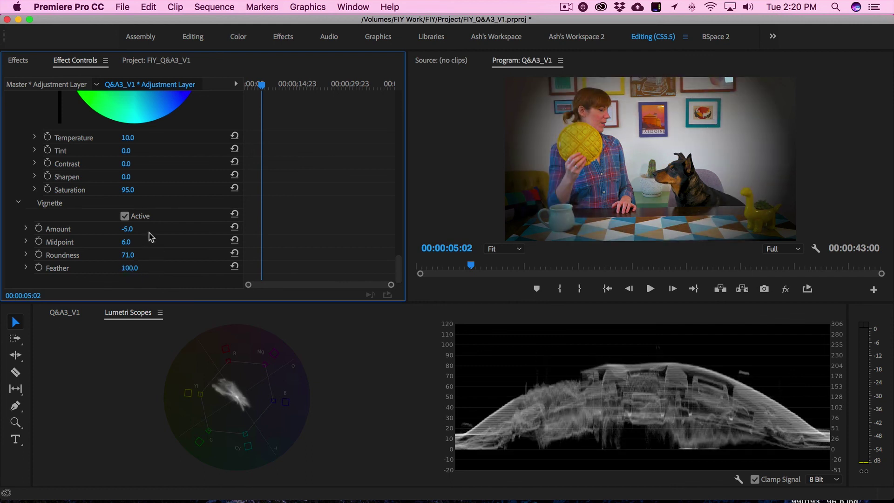
click(125, 217)
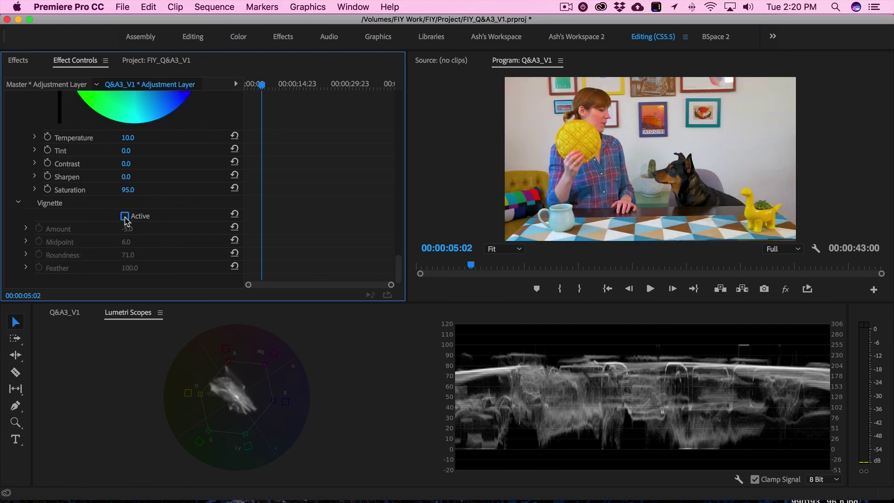
Step: Show the Q&A3_V1 timeline in place of the scopes and select the Adjustment Layer clip
click(64, 313)
click(183, 371)
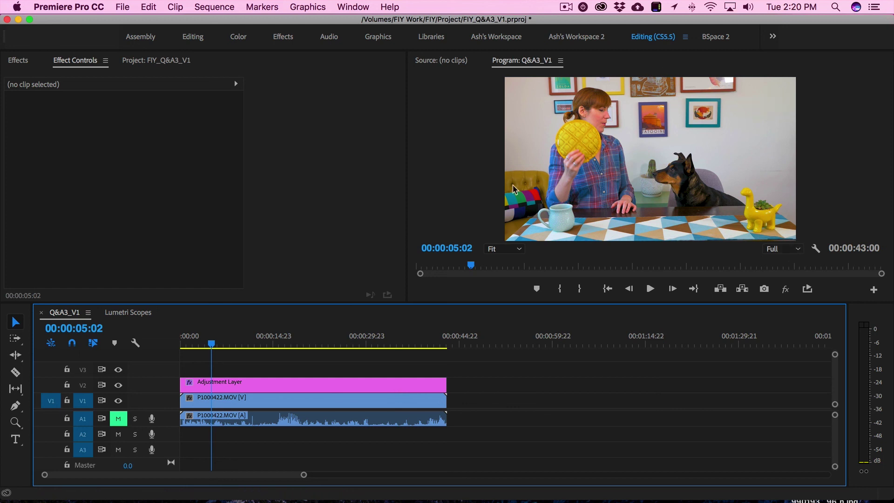
click(258, 385)
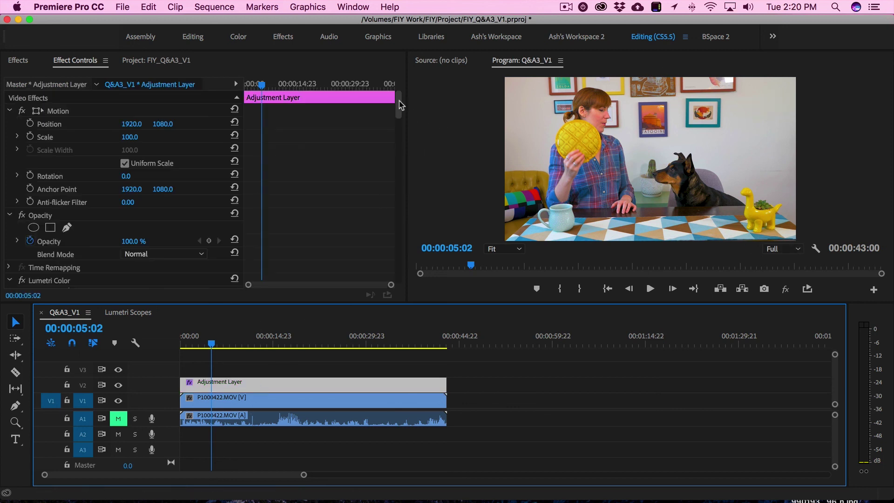
Step: Activate the Vignette to preview its effect on the frame and deactivate it again
scroll(386, 228, down, 10)
scroll(386, 228, down, 10)
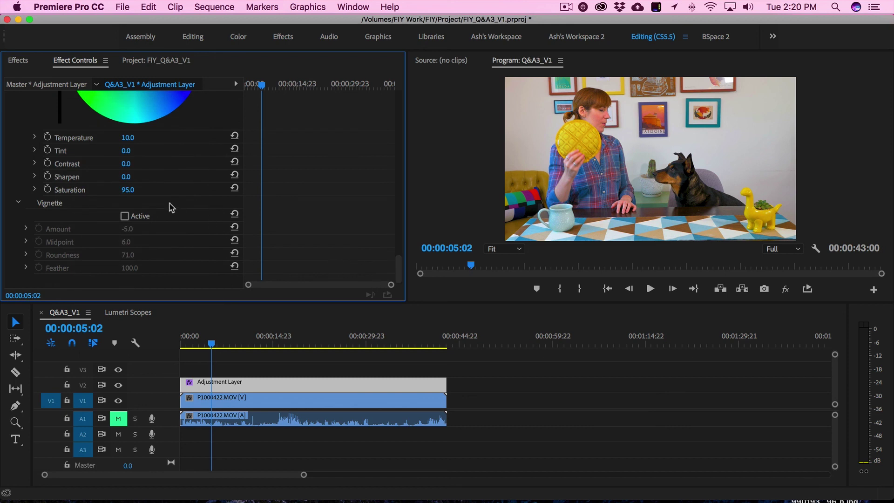
click(125, 216)
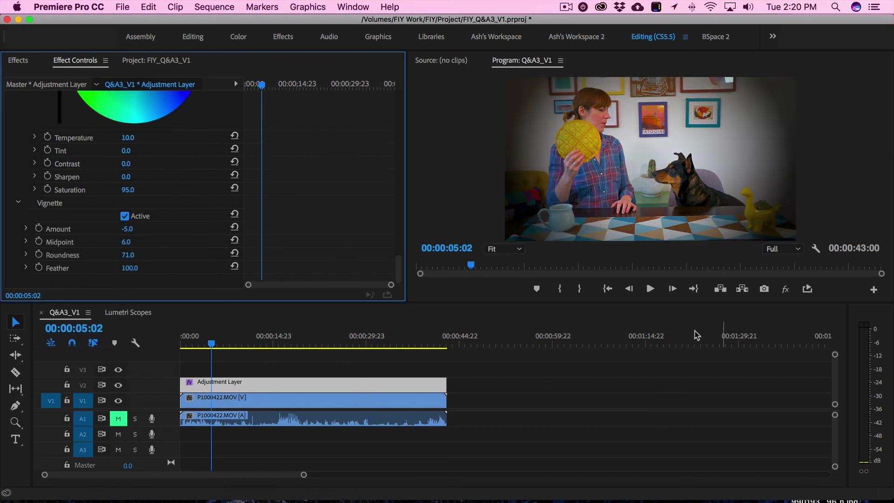
click(125, 216)
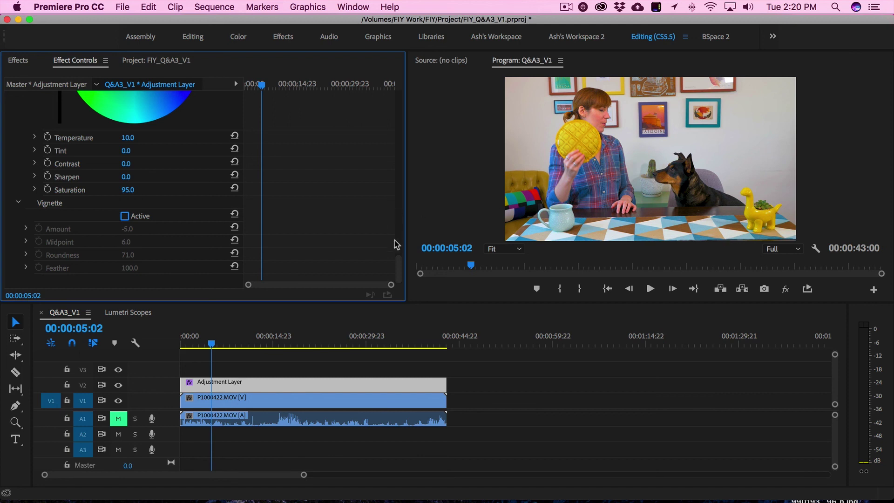
Step: Disable the Adjustment Layer clip and enable it again to compare the footage without and with the color correction
drag(400, 270, 186, 188)
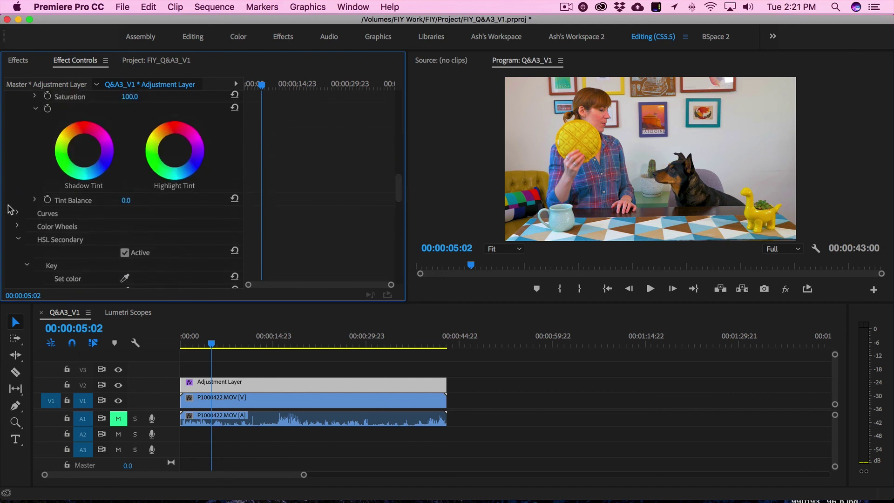
drag(399, 191, 398, 168)
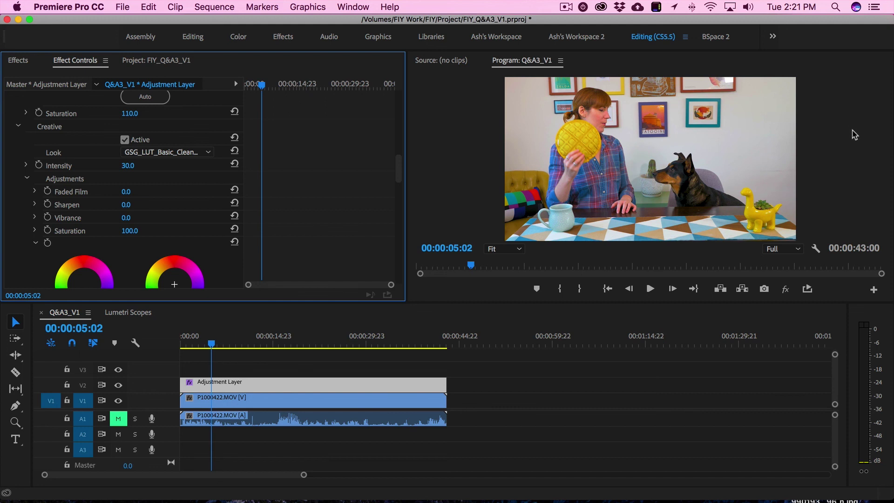
click(328, 385)
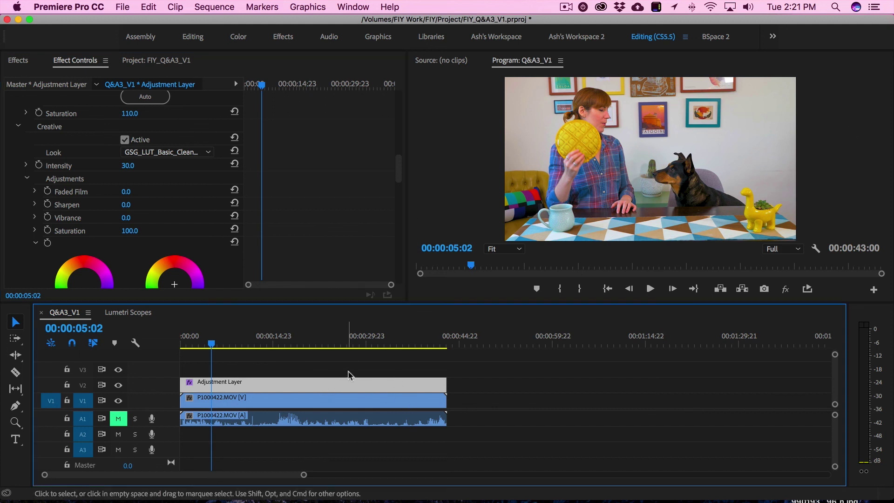
key(shift+super+e)
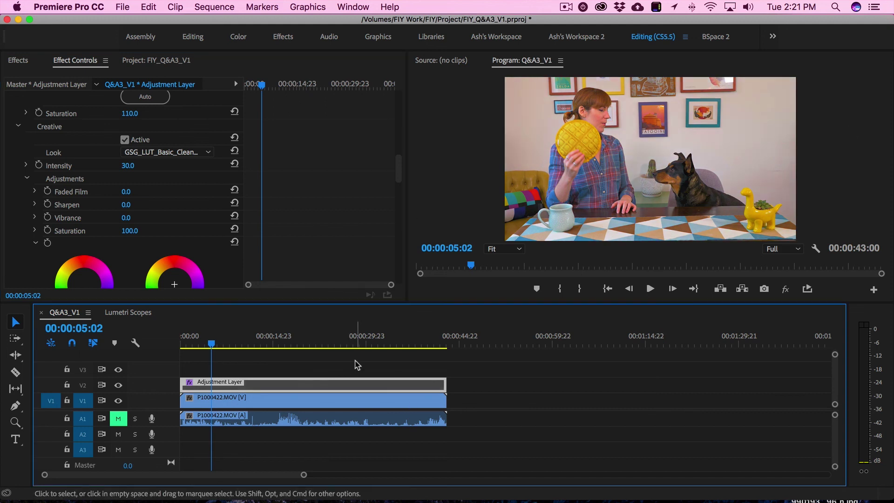
key(shift+super+e)
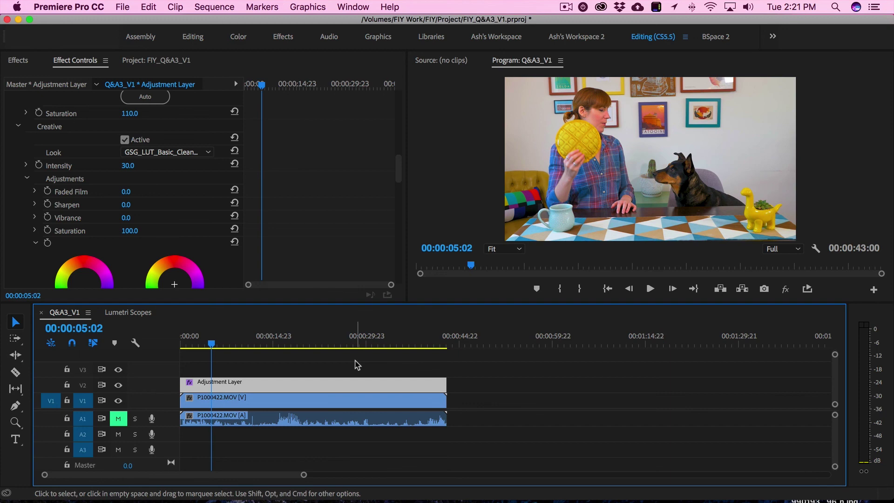